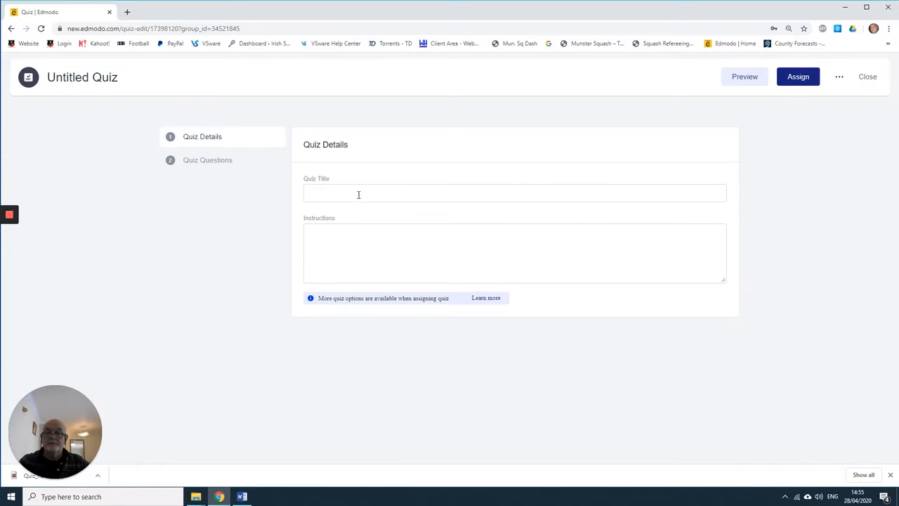
# Step: Title the quiz "Sample Quiz" with instructions "In the case of each of the following questions select the correct answer. You have 4 minutes to complete the quiz."
pyautogui.click(359, 195)
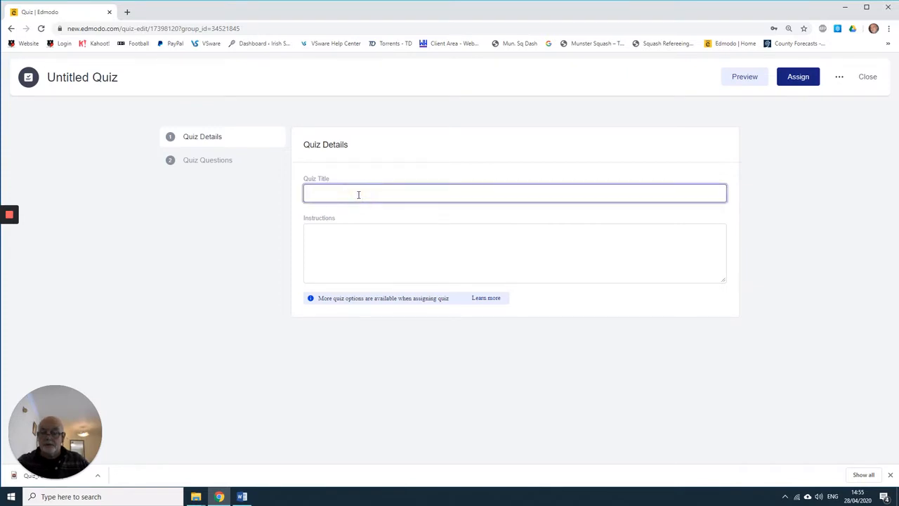
pyautogui.write('Sample ')
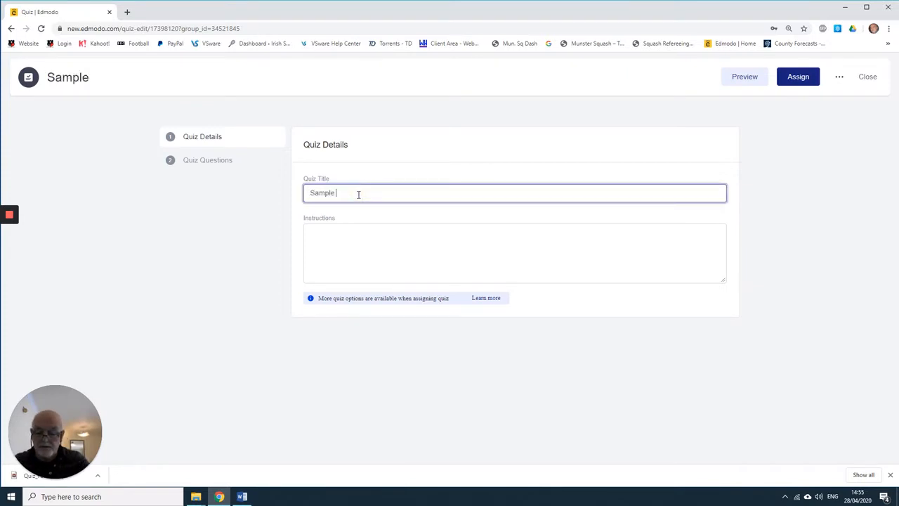
pyautogui.write('Quiz')
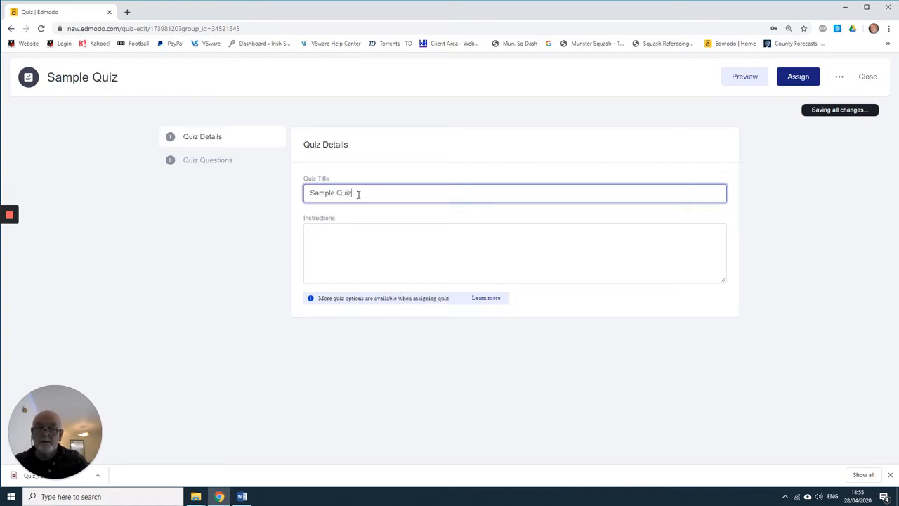
pyautogui.click(437, 239)
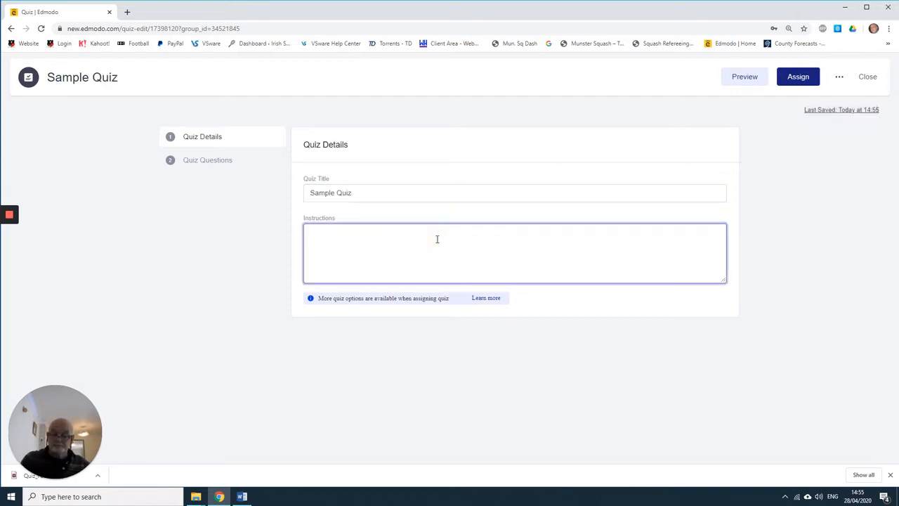
pyautogui.write('In the case of each of the following questions select the correct answer. You have 4 minutes to complete the quiz.')
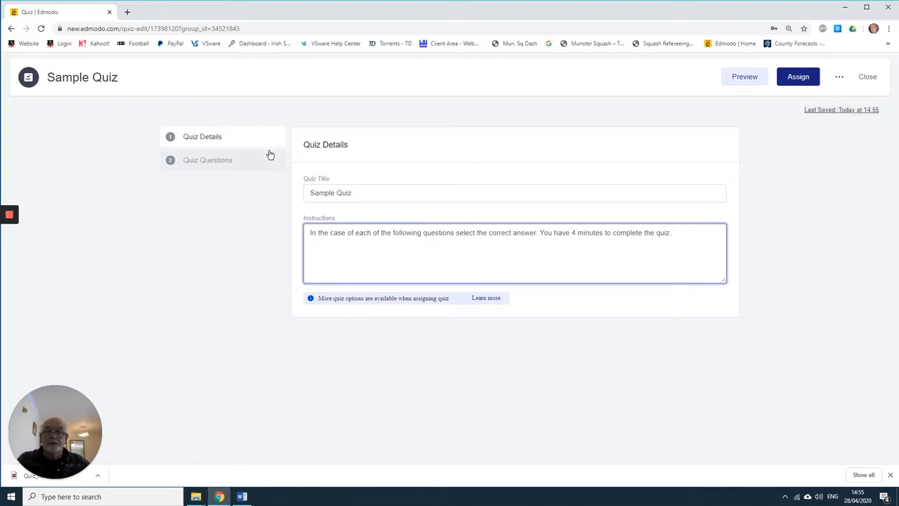
# Step: Open the quiz questions and copy the Word document's sound / audio file question, including "What is the corresponding word in English?", into question 1's text
pyautogui.click(212, 165)
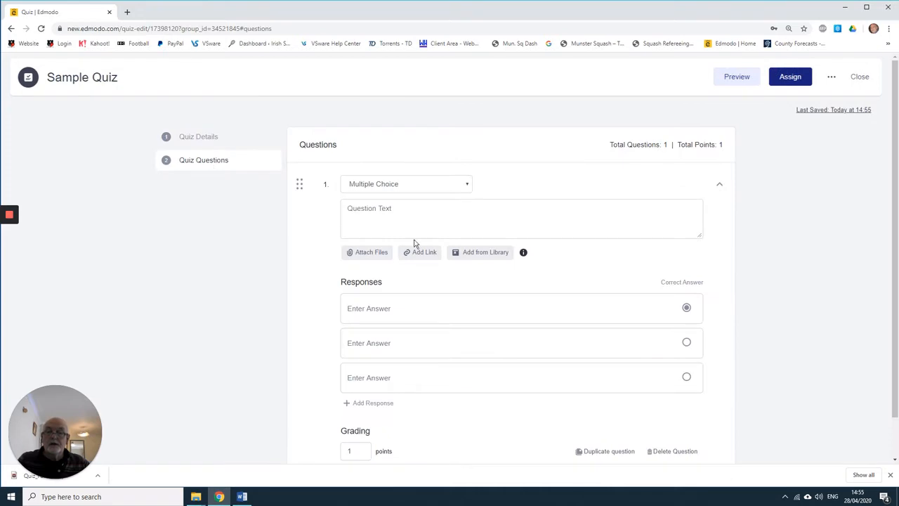
pyautogui.click(241, 496)
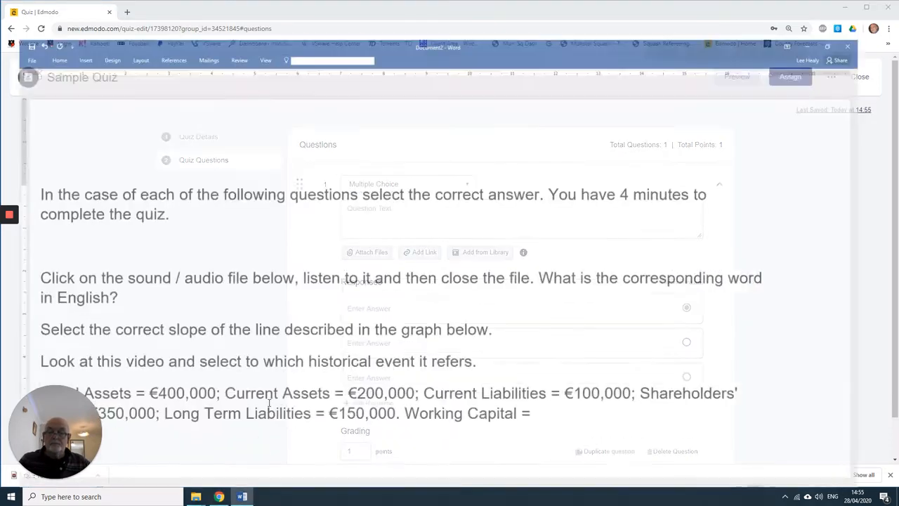
pyautogui.moveTo(110, 276); pyautogui.dragTo(36, 253)
pyautogui.hotkey('ctrl', 'c')
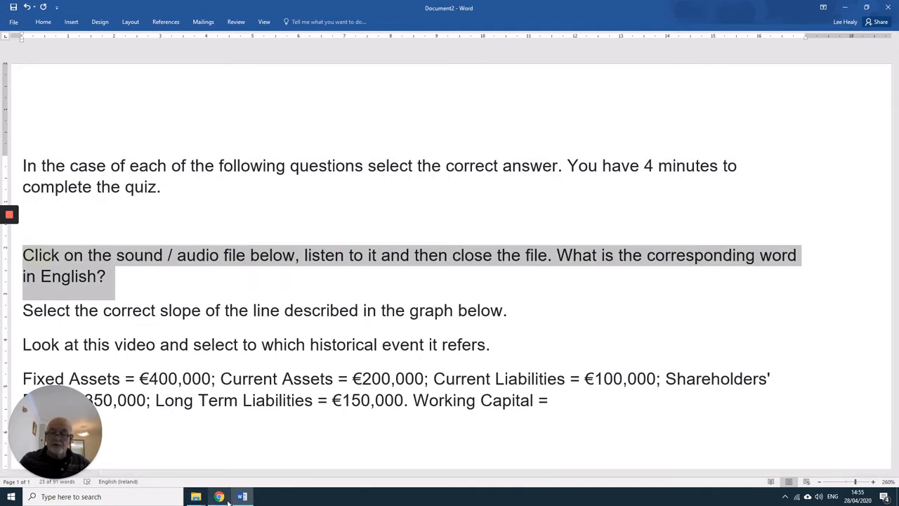
pyautogui.click(220, 497)
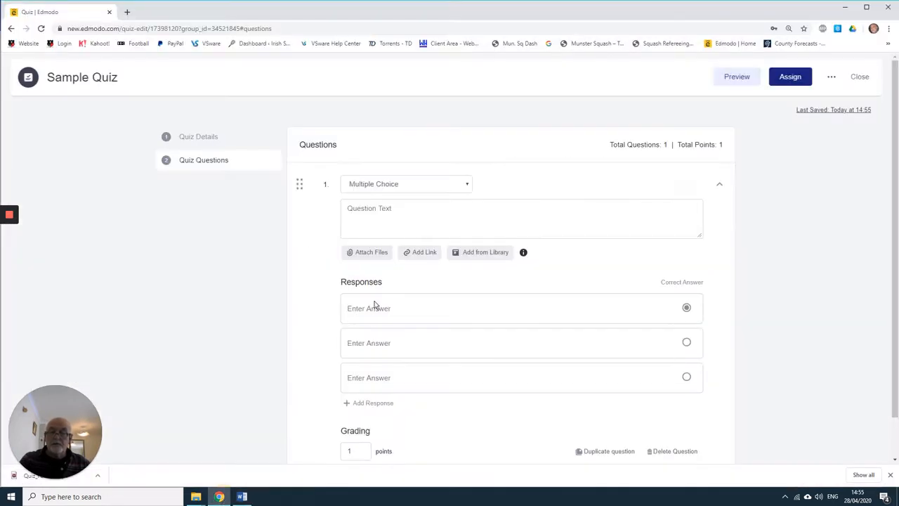
pyautogui.click(380, 213)
pyautogui.hotkey('ctrl', 'v')
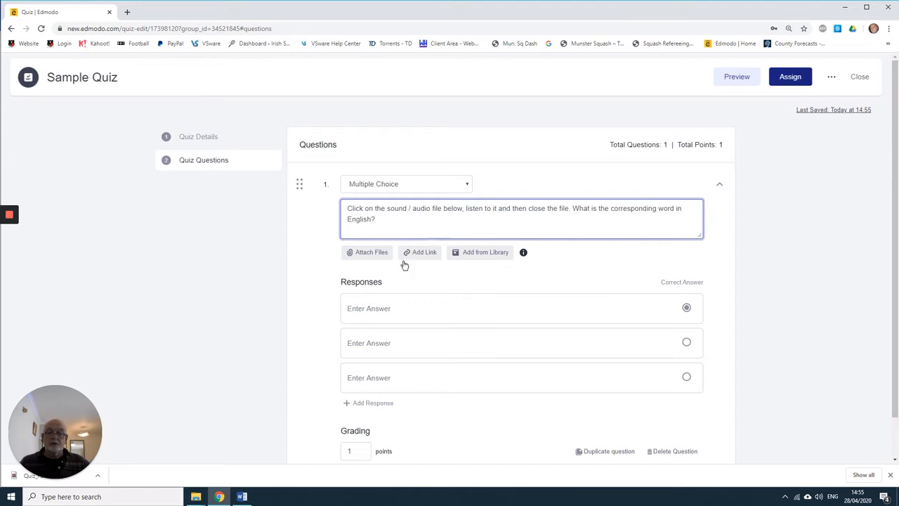
# Step: Attach word1.mp3 from the library's Sample Quiz folder to question 1
pyautogui.click(486, 257)
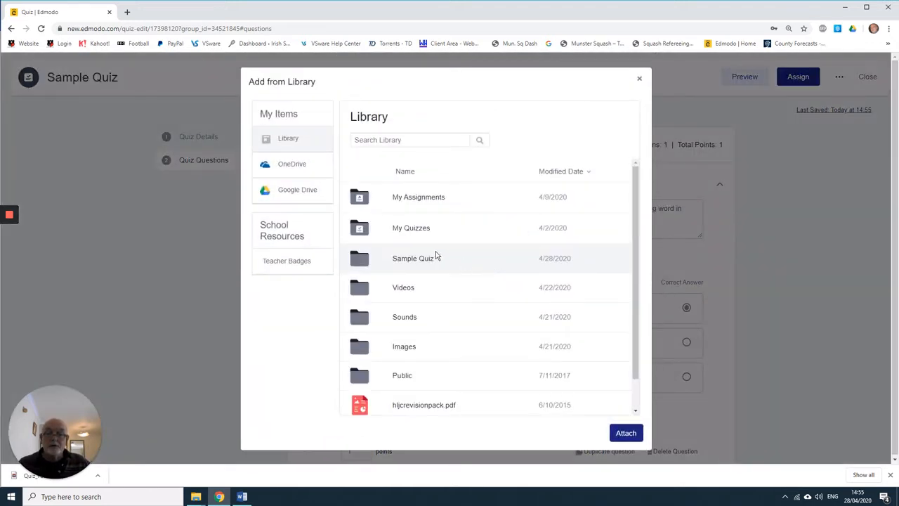
pyautogui.click(413, 260)
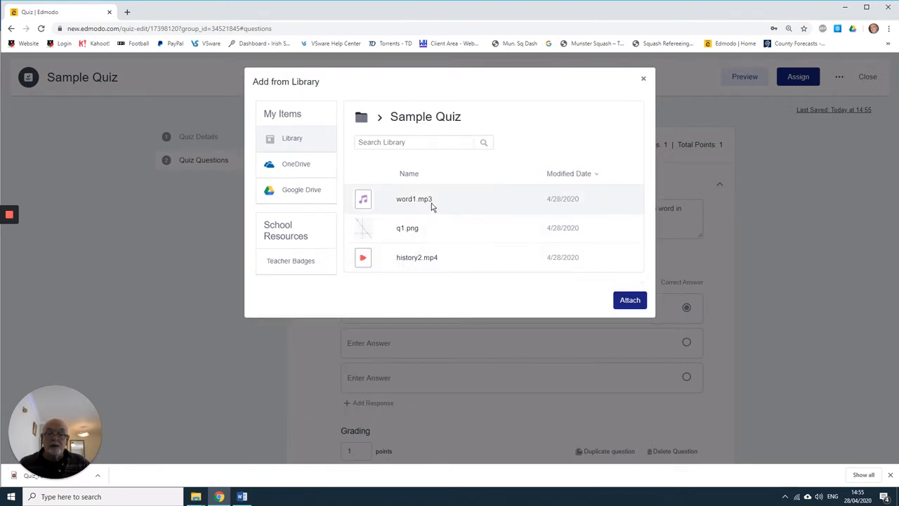
pyautogui.click(628, 301)
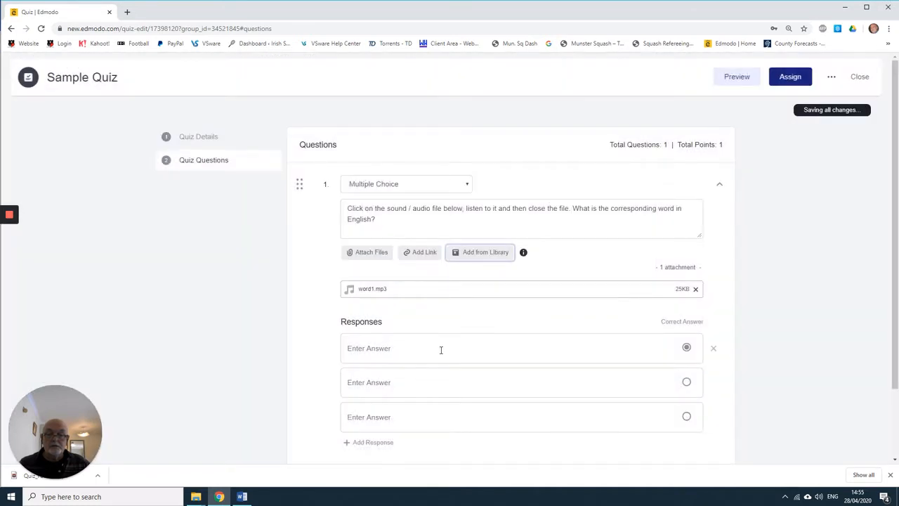
# Step: Enter "Automatic", "Car" and "A Bus" as the first three responses of question 1
pyautogui.click(441, 350)
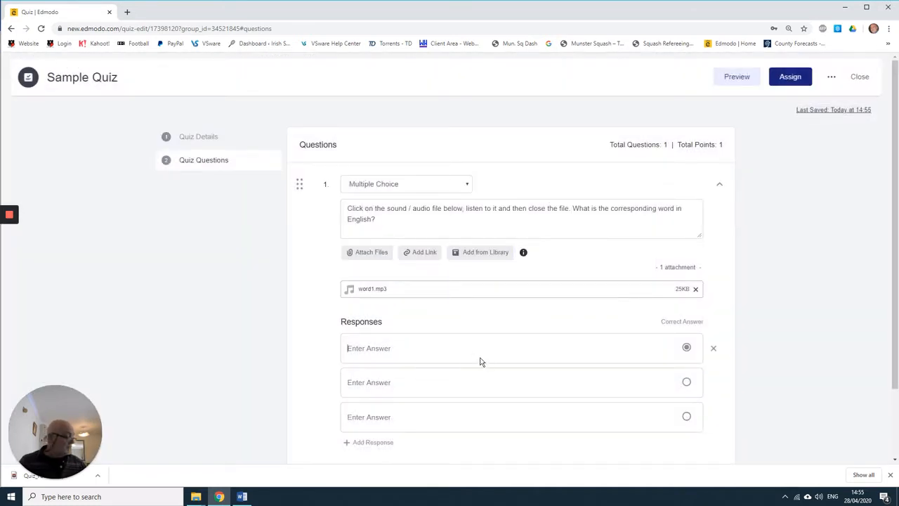
pyautogui.write('A')
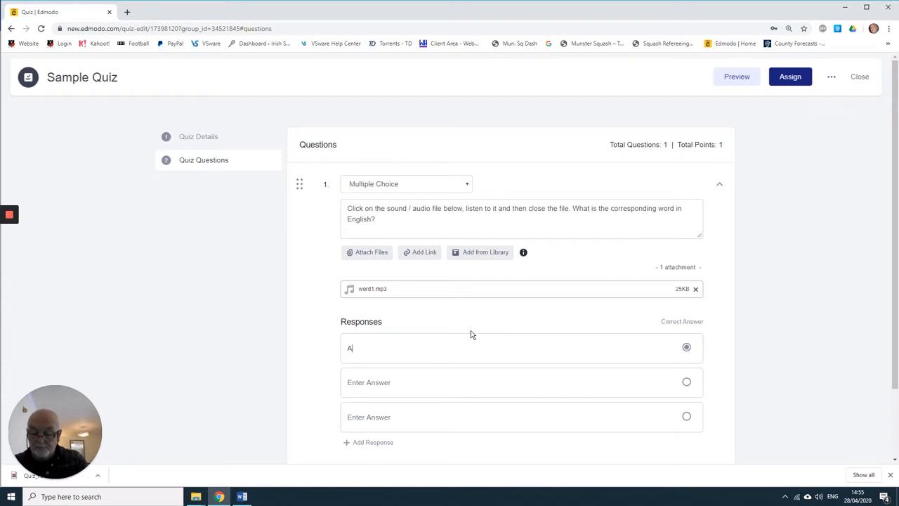
pyautogui.write('utomatic')
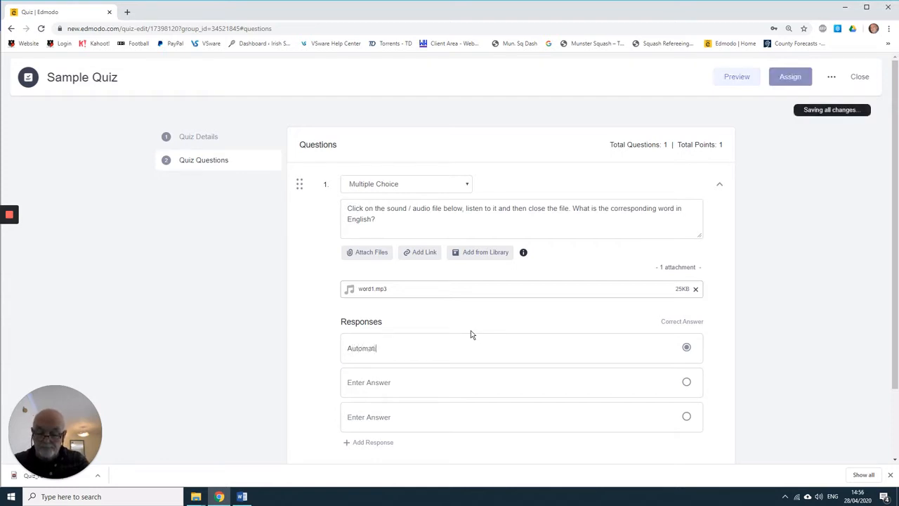
pyautogui.click(379, 386)
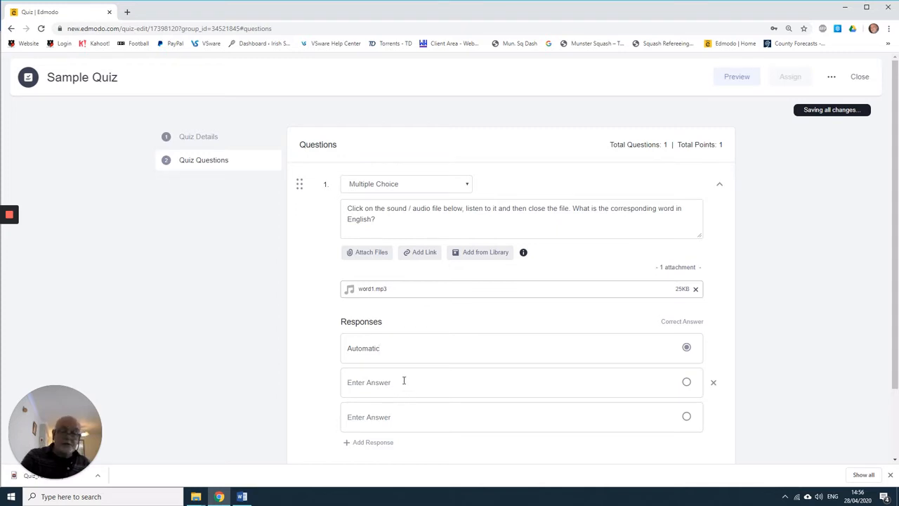
pyautogui.write('Car')
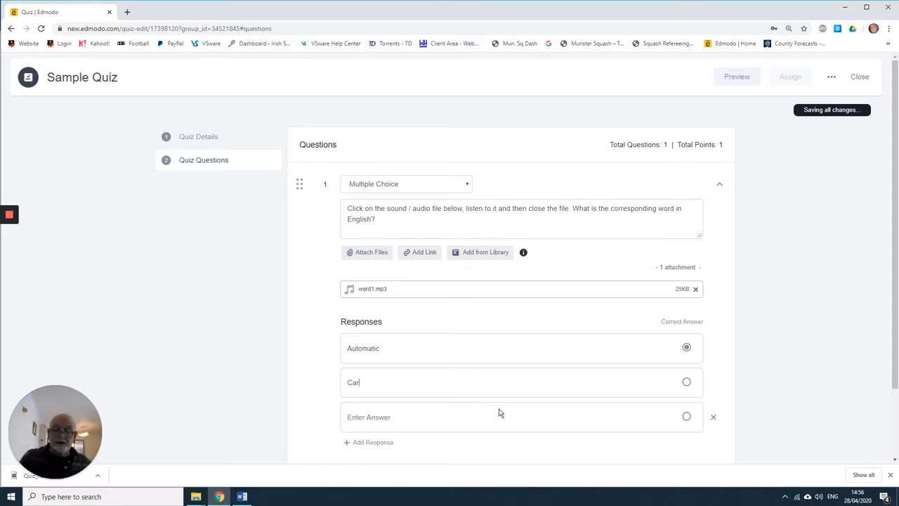
pyautogui.click(498, 413)
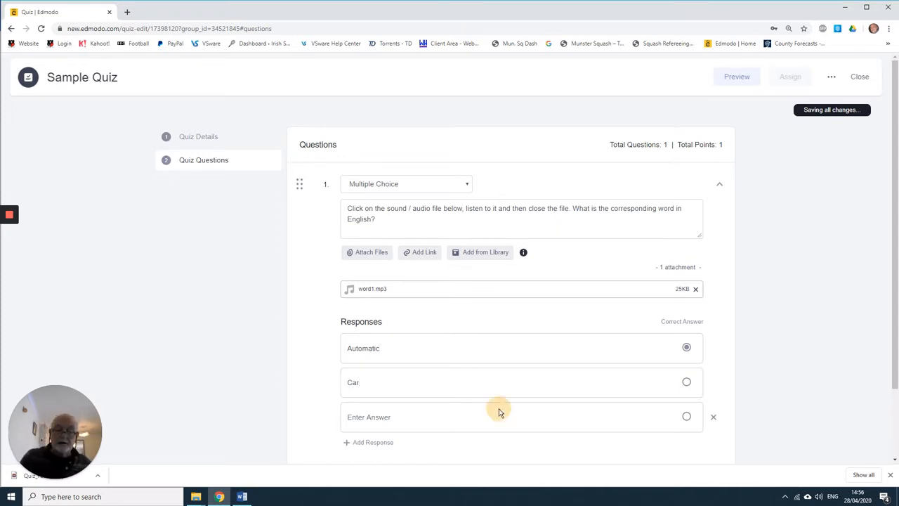
pyautogui.click(473, 412)
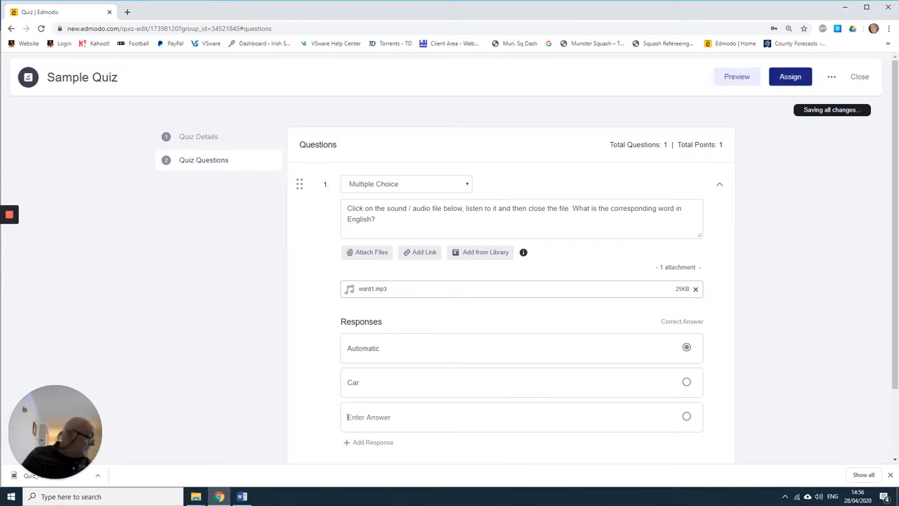
pyautogui.write('A Bus')
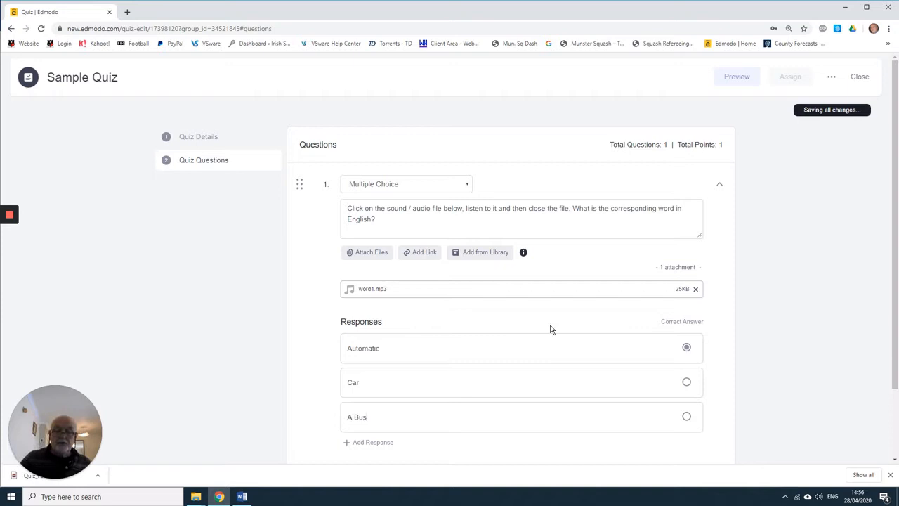
# Step: Add a fourth response "A Driver" to question 1 and mark "Car" as the correct answer
pyautogui.scroll(-2, 550, 329)
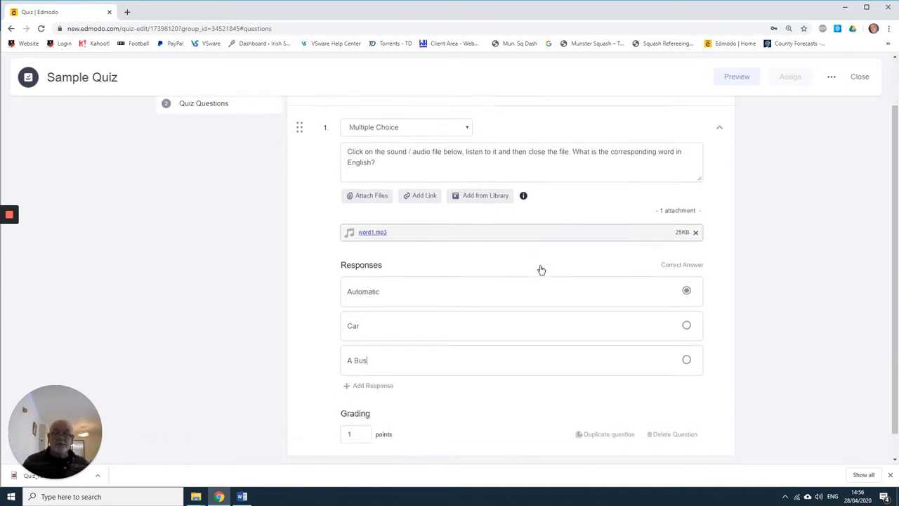
pyautogui.click(387, 359)
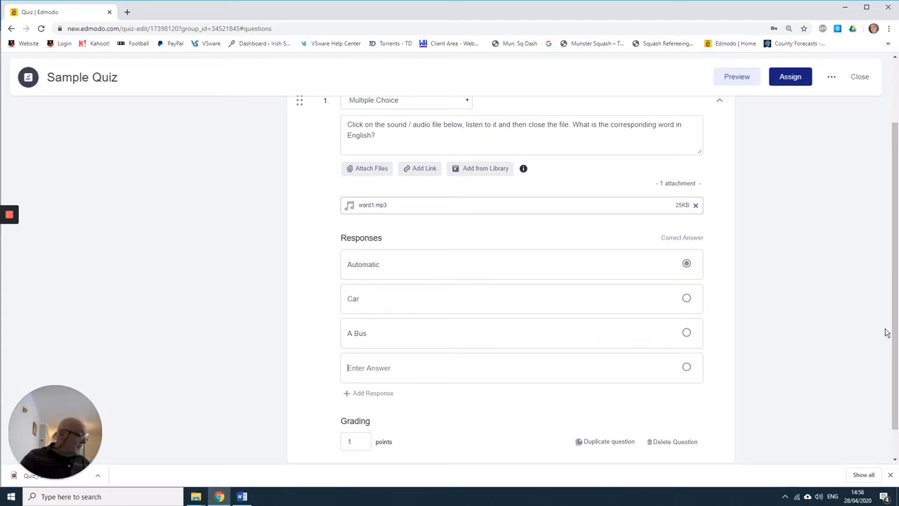
pyautogui.write('A D')
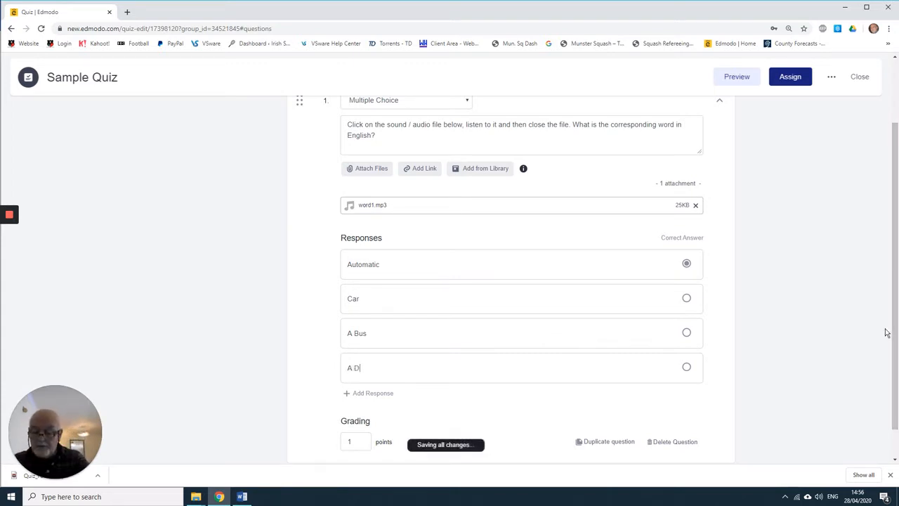
pyautogui.write('river')
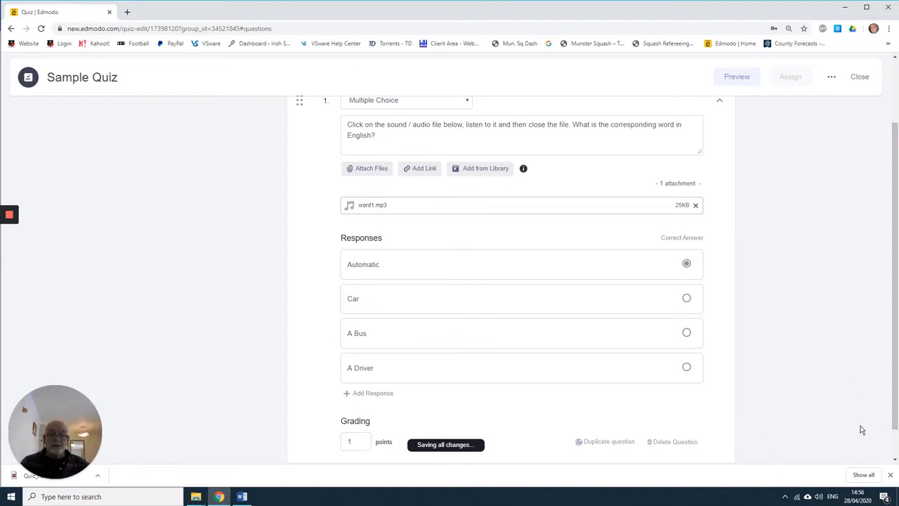
pyautogui.click(687, 300)
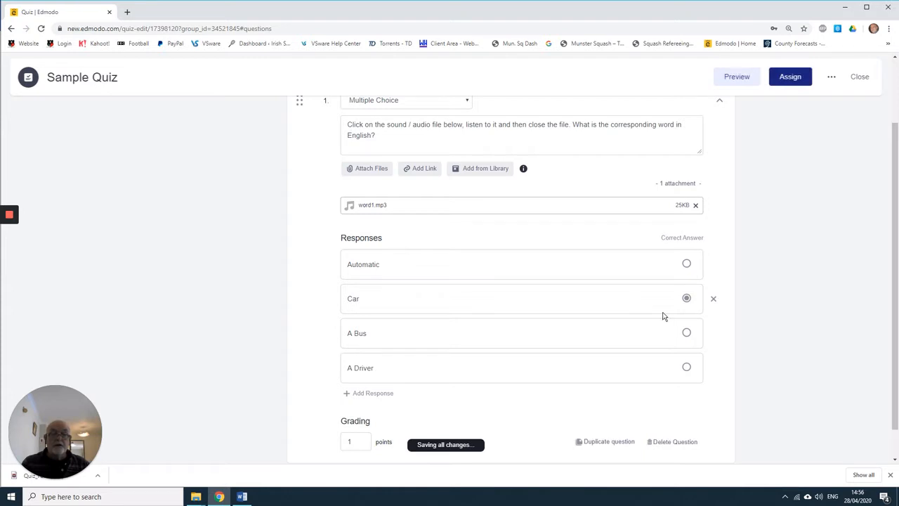
# Step: Add a second multiple-choice question to the quiz
pyautogui.scroll(-1, 578, 227)
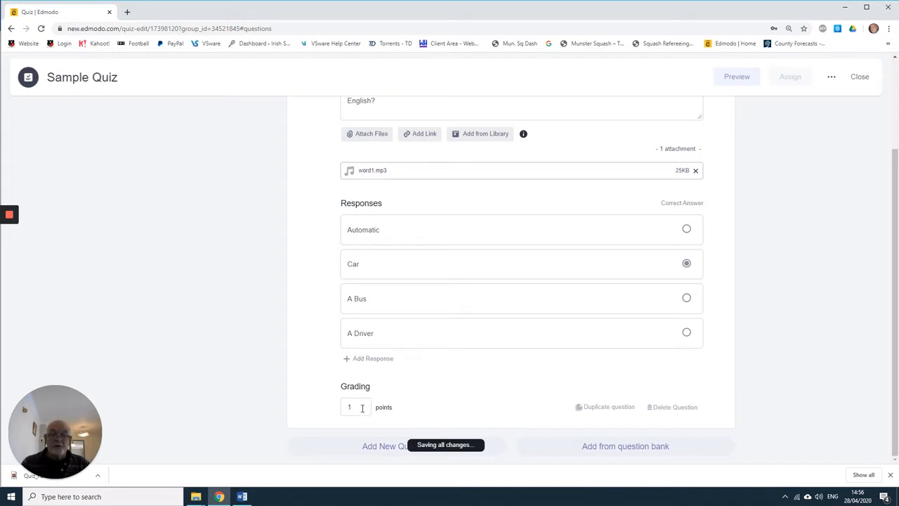
pyautogui.scroll(2, 521, 379)
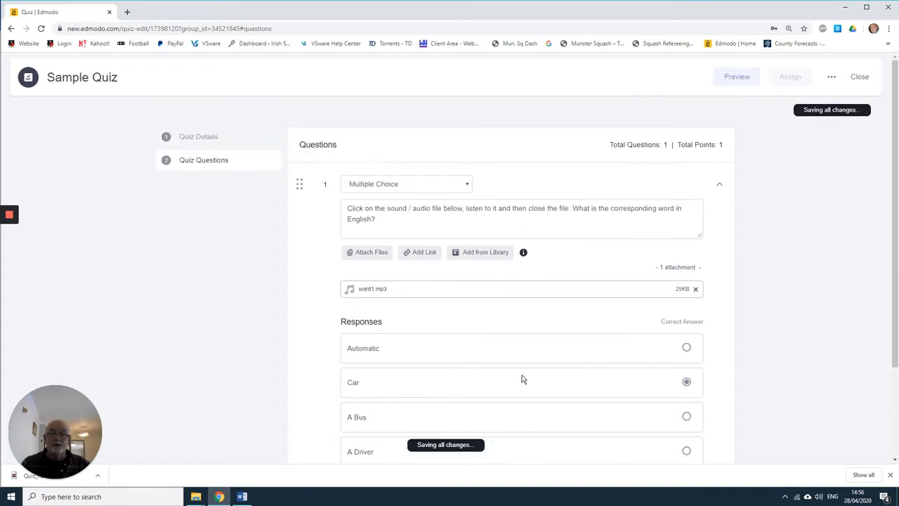
pyautogui.scroll(-2, 521, 379)
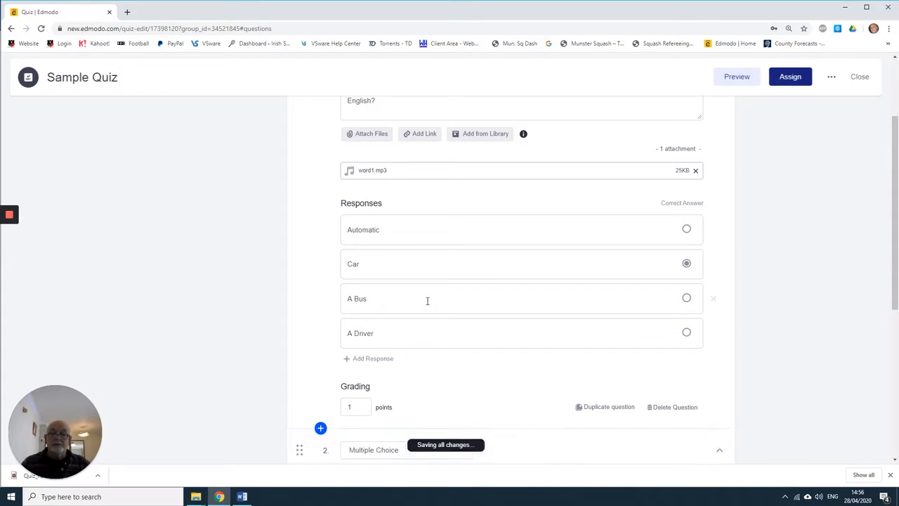
pyautogui.scroll(-3, 464, 285)
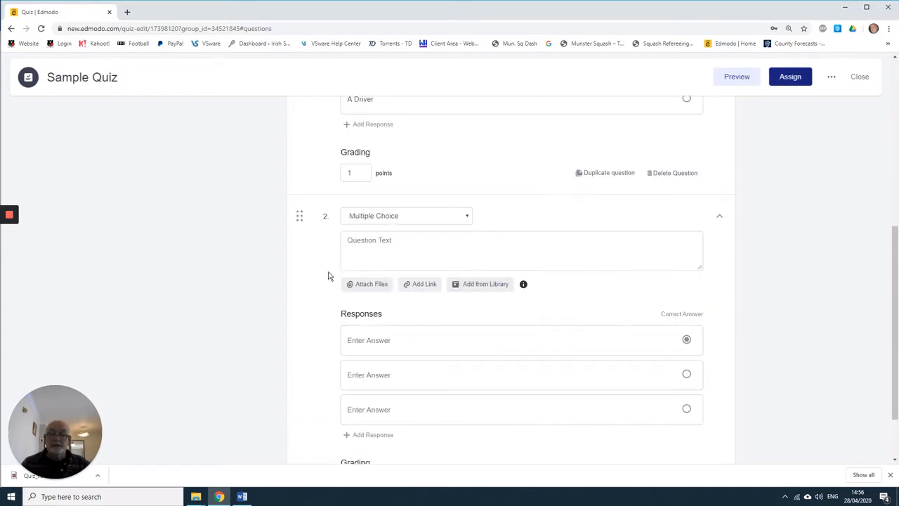
# Step: Copy "Select the correct slope of the line described in the graph below." from the Word document into question 2's text
pyautogui.click(395, 244)
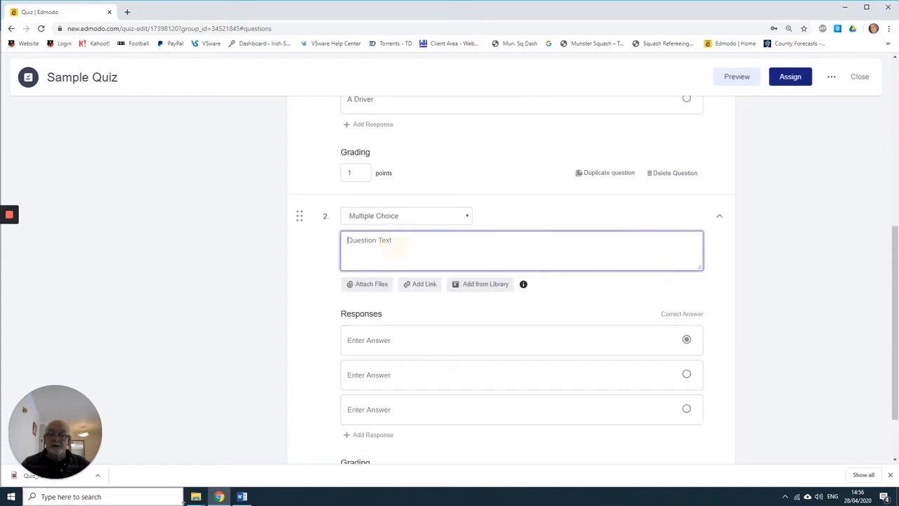
pyautogui.click(241, 497)
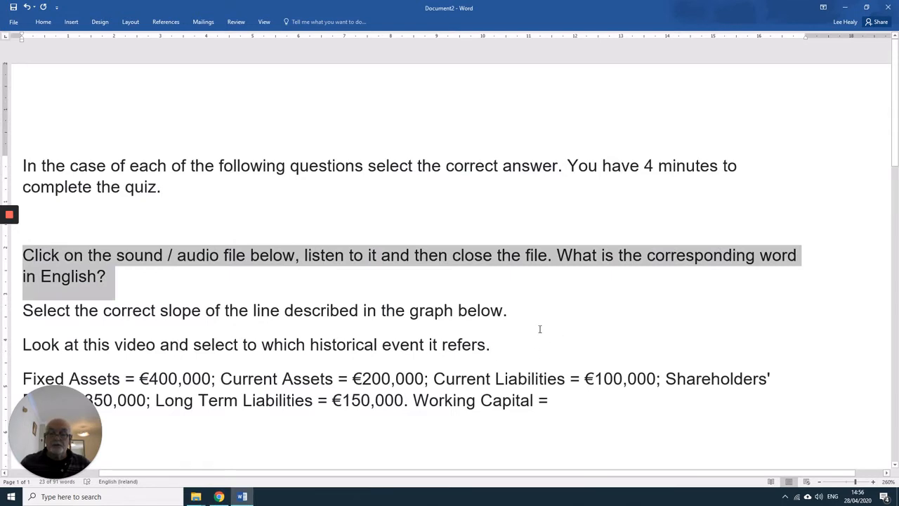
pyautogui.moveTo(511, 310); pyautogui.dragTo(23, 310)
pyautogui.hotkey('ctrl', 'c')
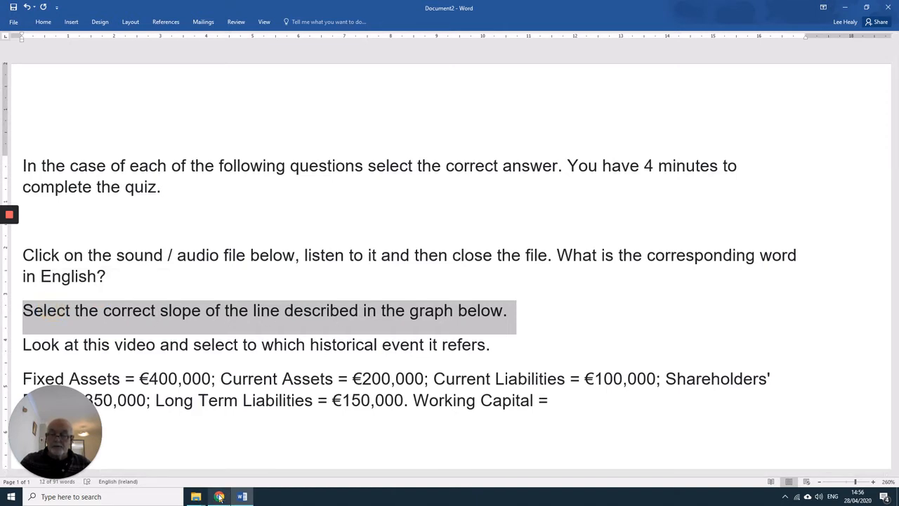
pyautogui.click(219, 496)
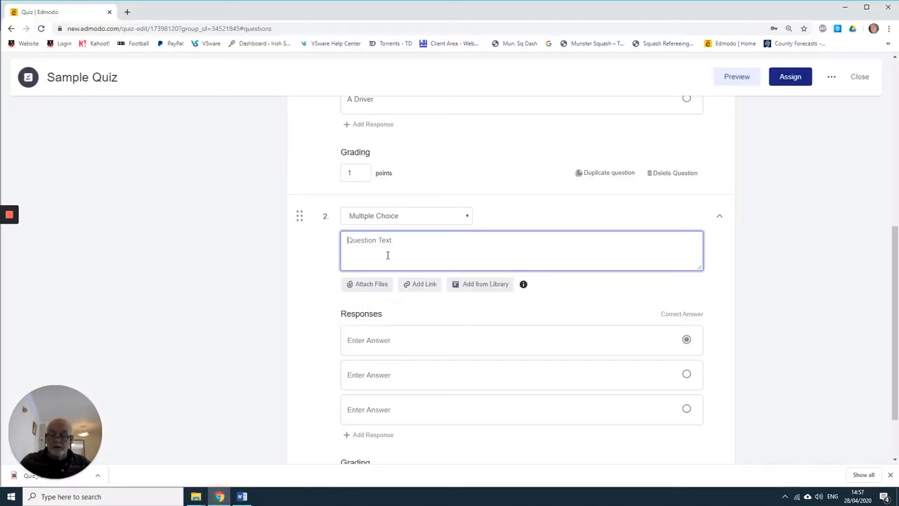
pyautogui.hotkey('ctrl', 'v')
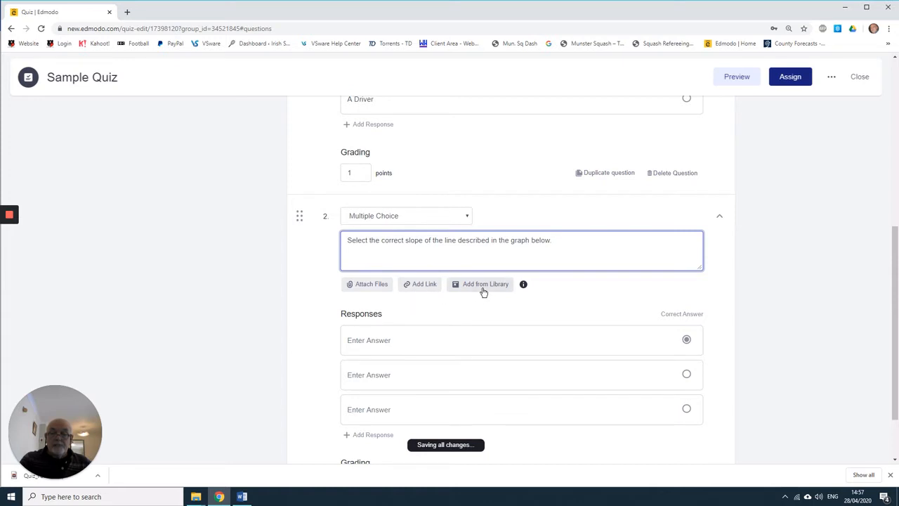
# Step: Attach q1.png from the library's Sample Quiz folder to question 2
pyautogui.click(482, 288)
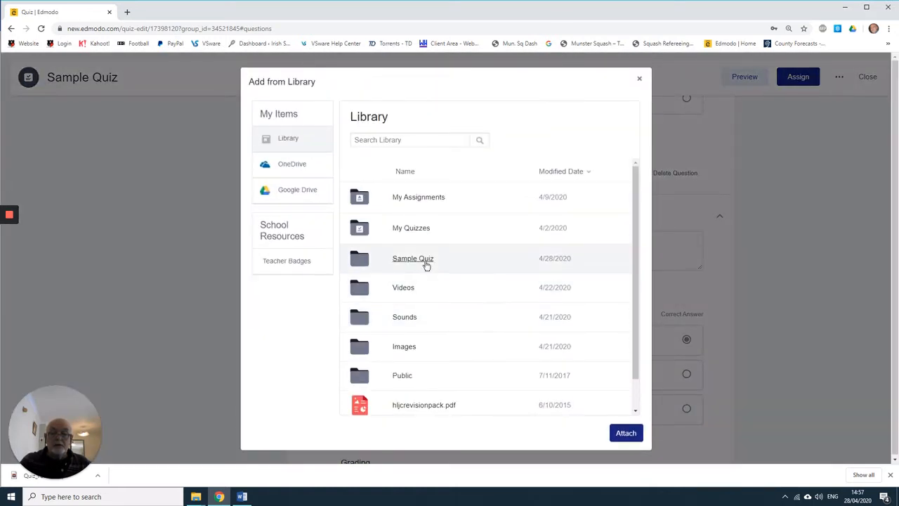
pyautogui.click(426, 263)
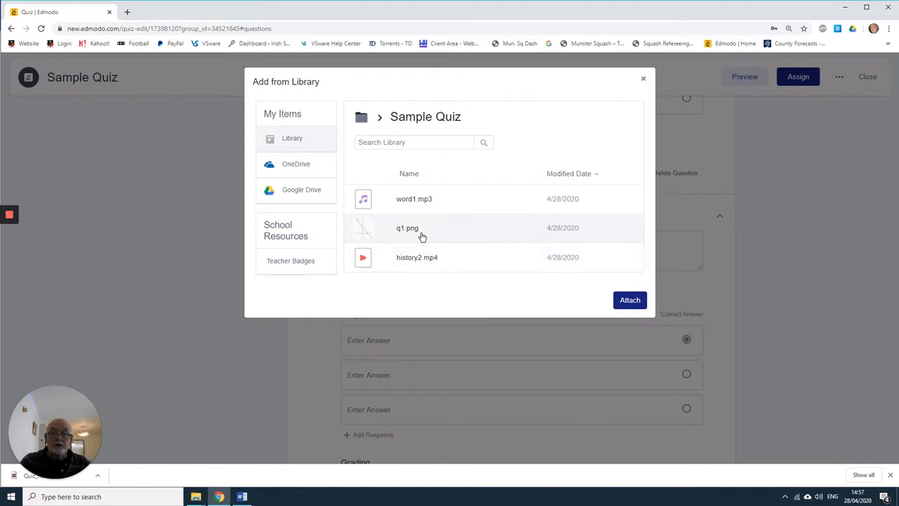
pyautogui.click(416, 231)
pyautogui.click(630, 302)
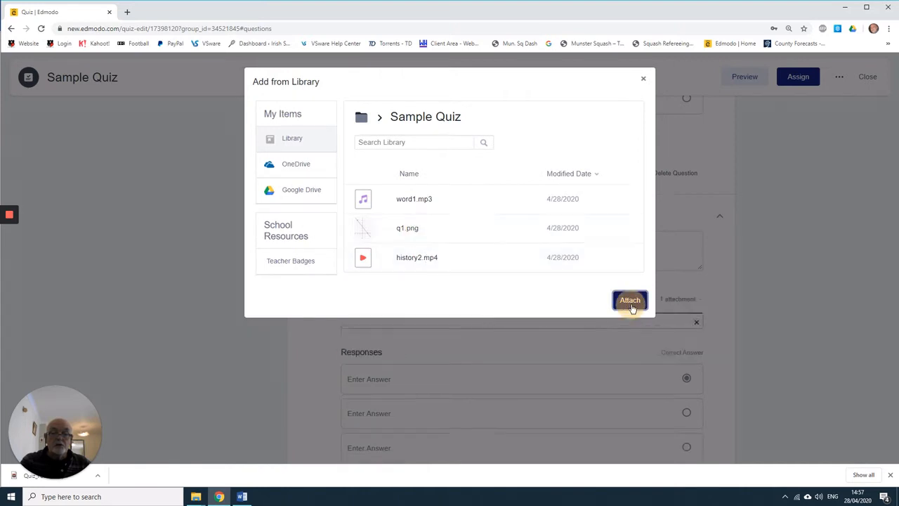
# Step: Enter "4/5", "5/4" and "-4/5" as the first three responses of question 2
pyautogui.scroll(-3, 512, 355)
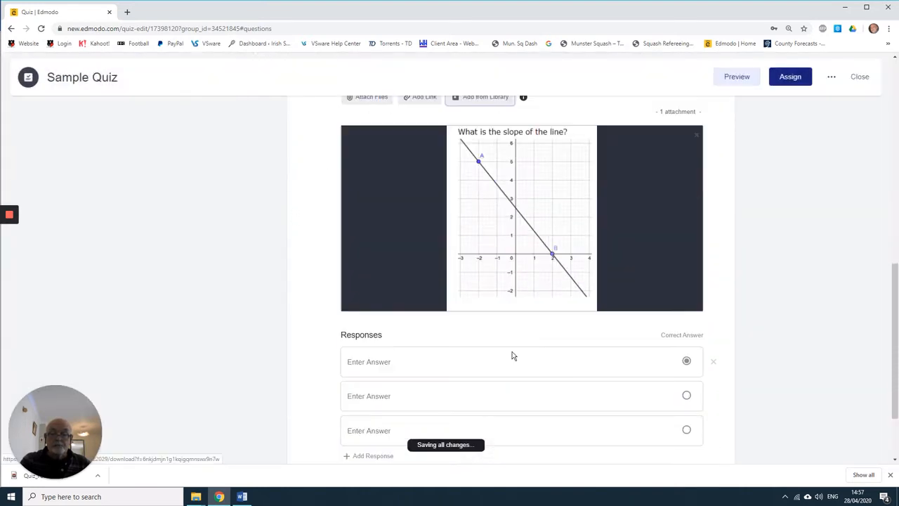
pyautogui.click(437, 361)
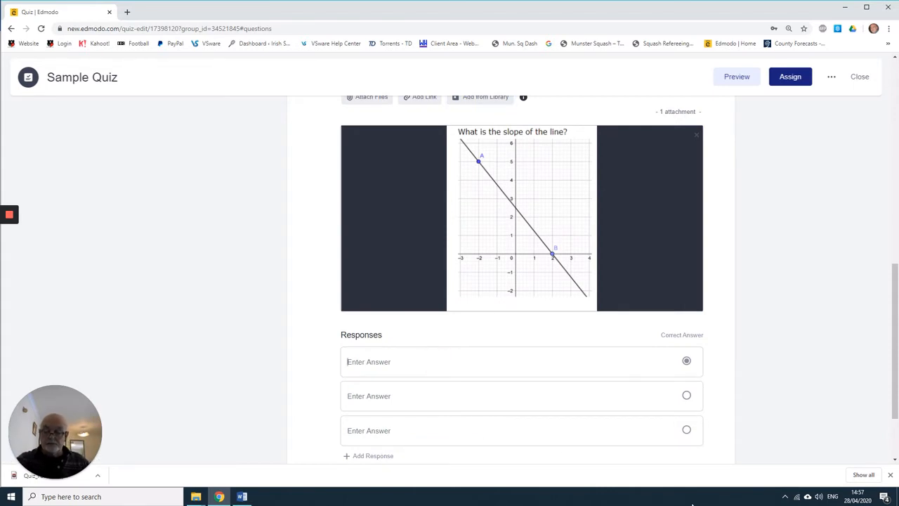
pyautogui.write('4/5')
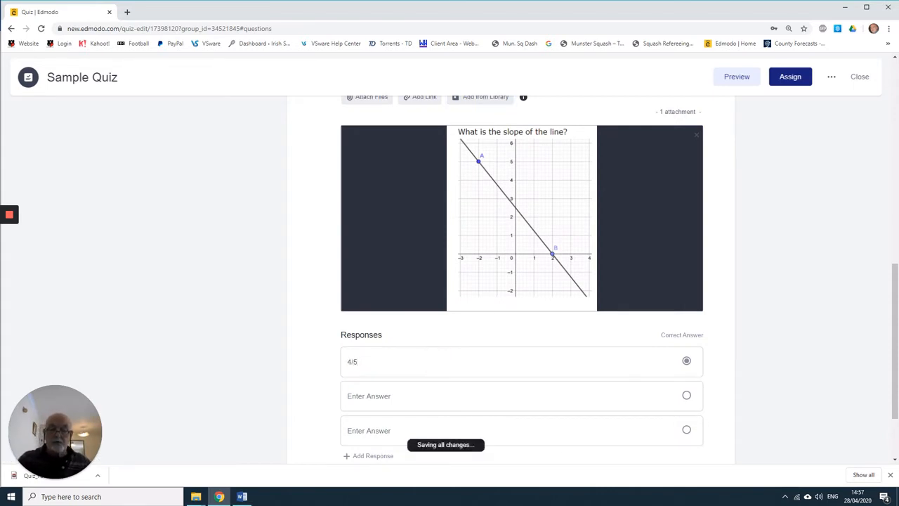
pyautogui.click(376, 397)
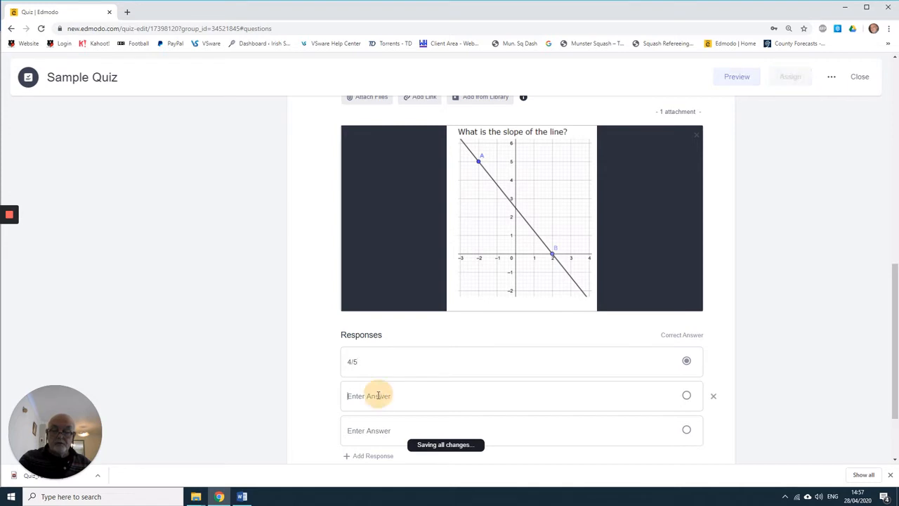
pyautogui.write('5/4')
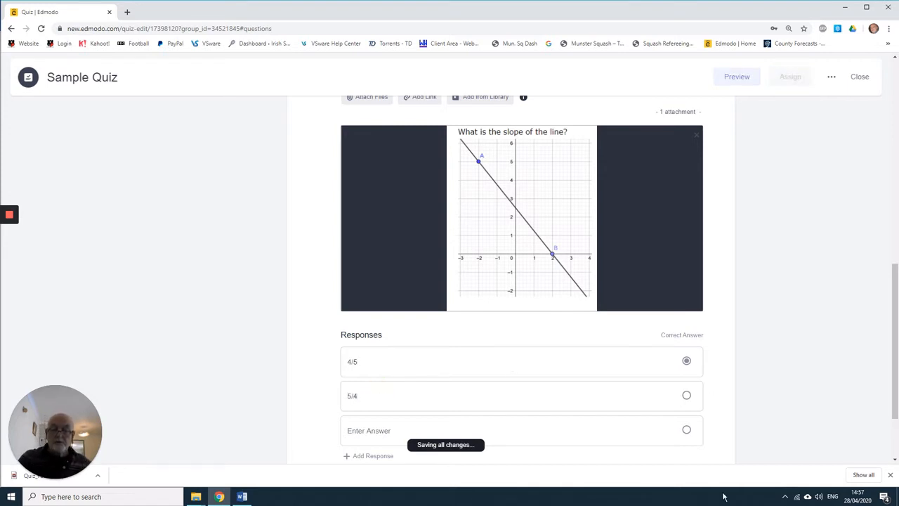
pyautogui.scroll(-2, 660, 429)
pyautogui.click(430, 330)
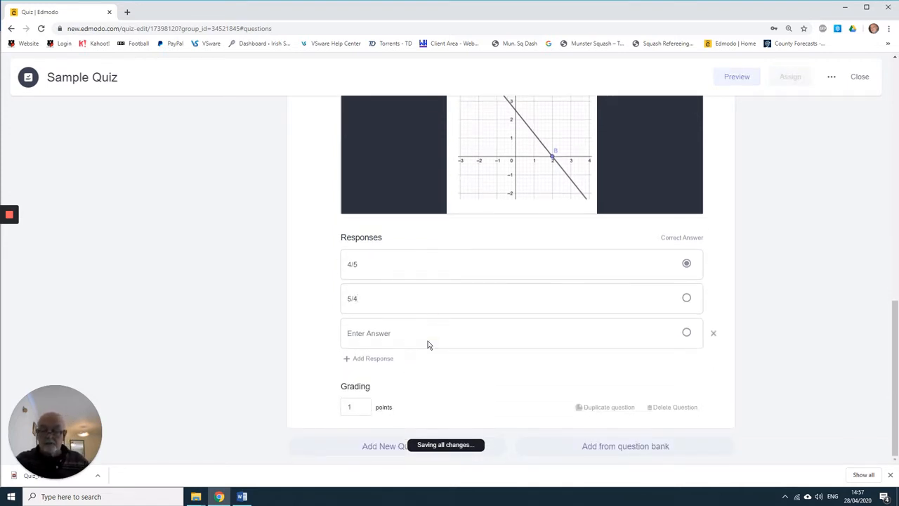
pyautogui.write('-')
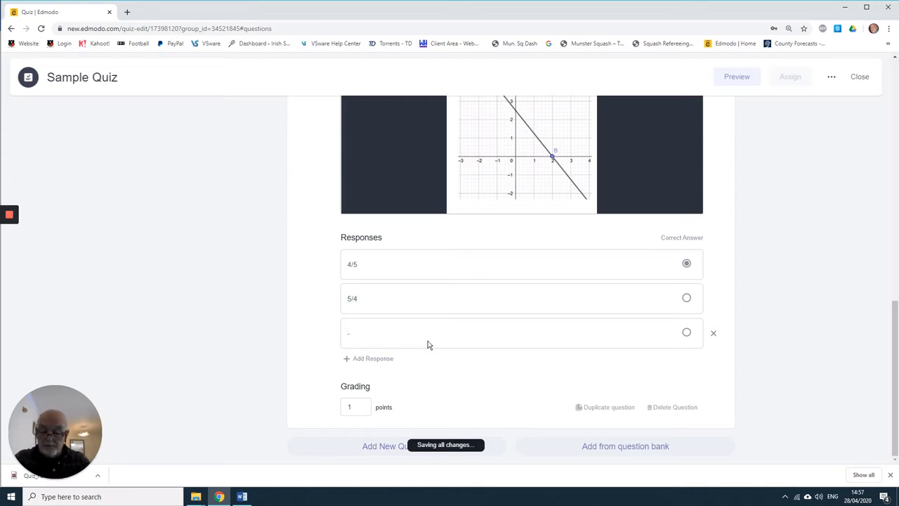
pyautogui.write('4/5')
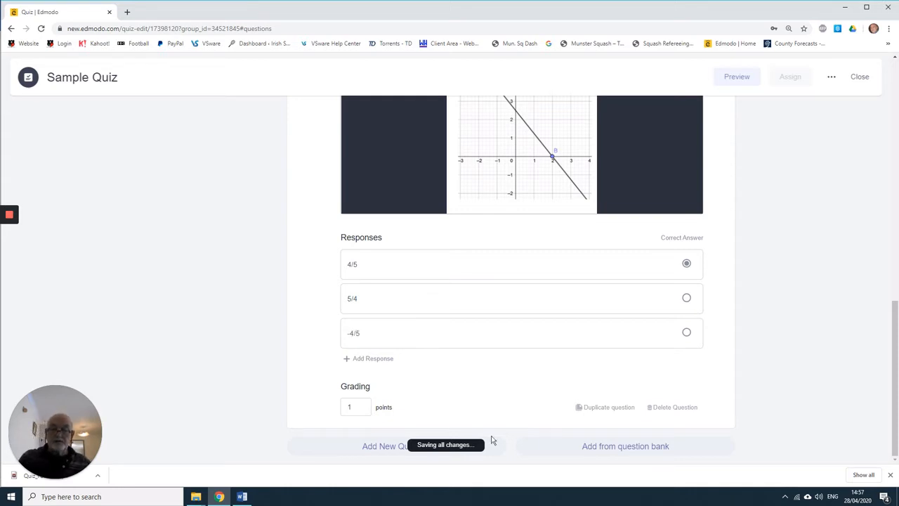
# Step: Add a fourth response "-5/4" to question 2 and mark it as the correct answer
pyautogui.click(398, 359)
pyautogui.scroll(-1, 410, 352)
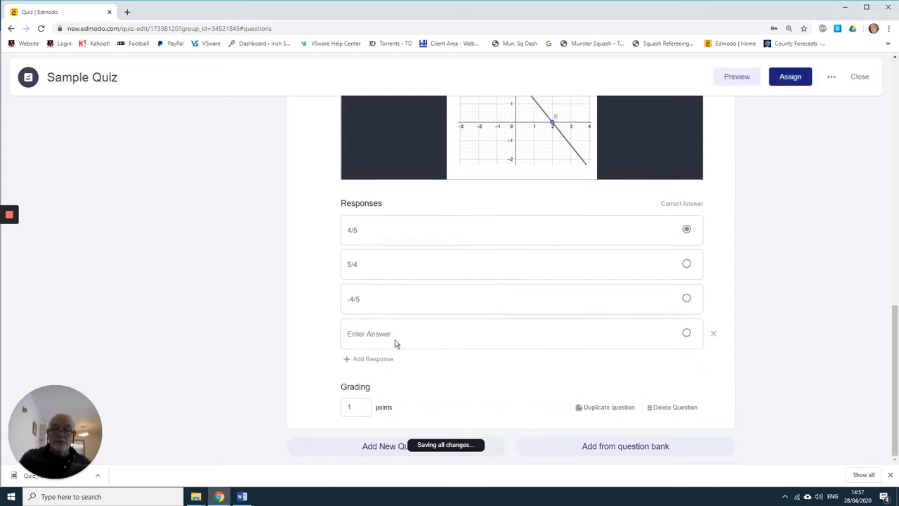
pyautogui.click(396, 341)
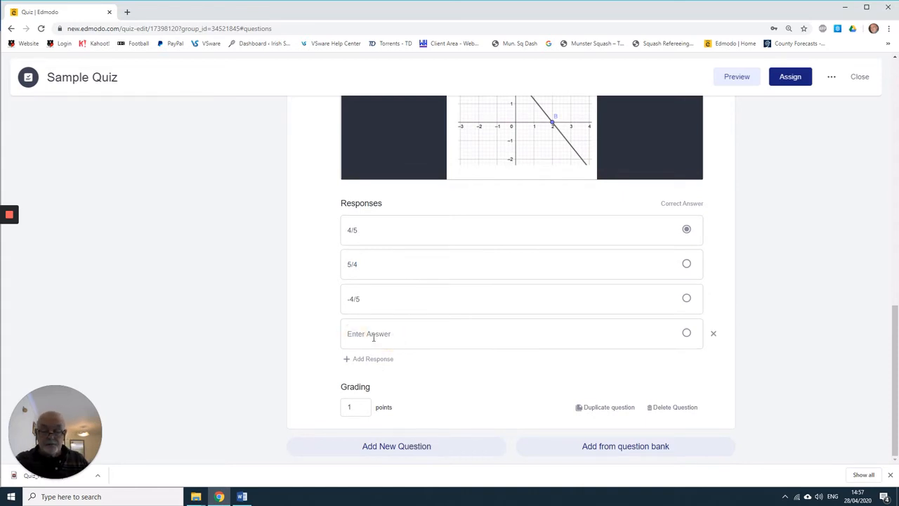
pyautogui.write('-5/')
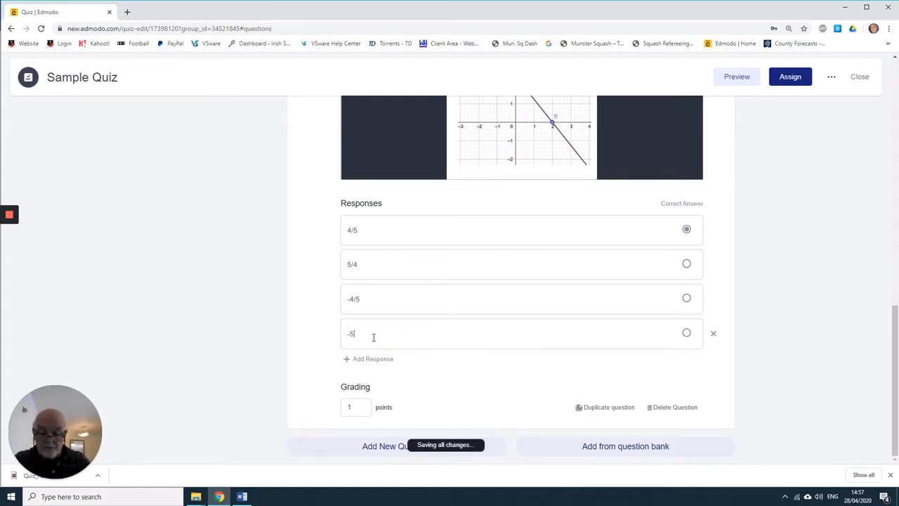
pyautogui.write('4')
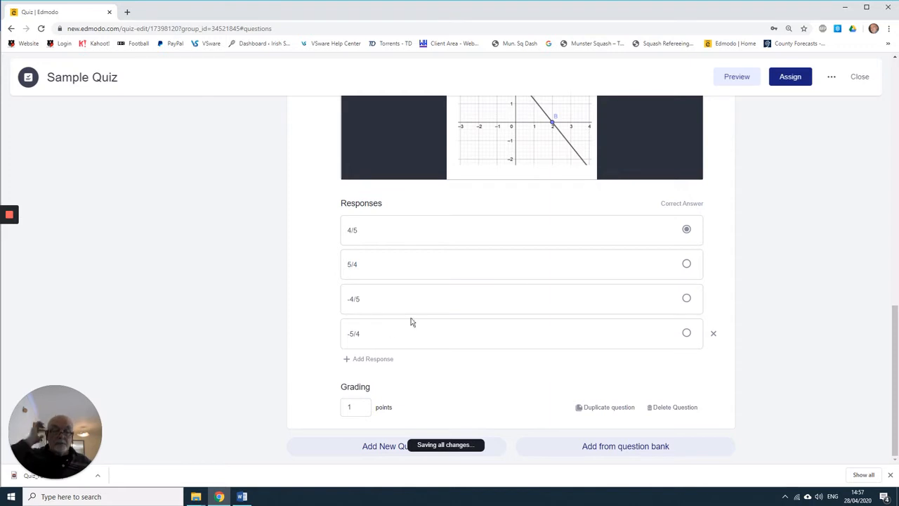
pyautogui.click(686, 335)
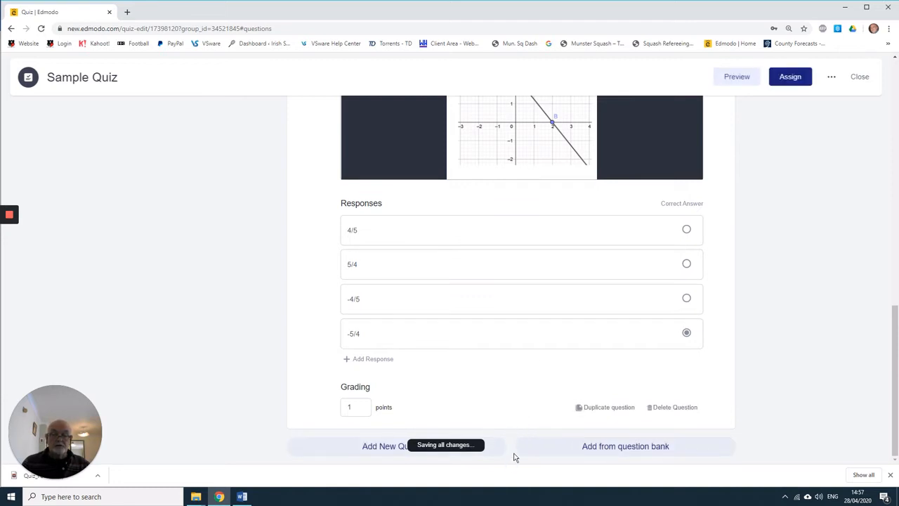
# Step: Add a third multiple-choice question to the quiz
pyautogui.scroll(6, 532, 293)
pyautogui.scroll(-4, 538, 295)
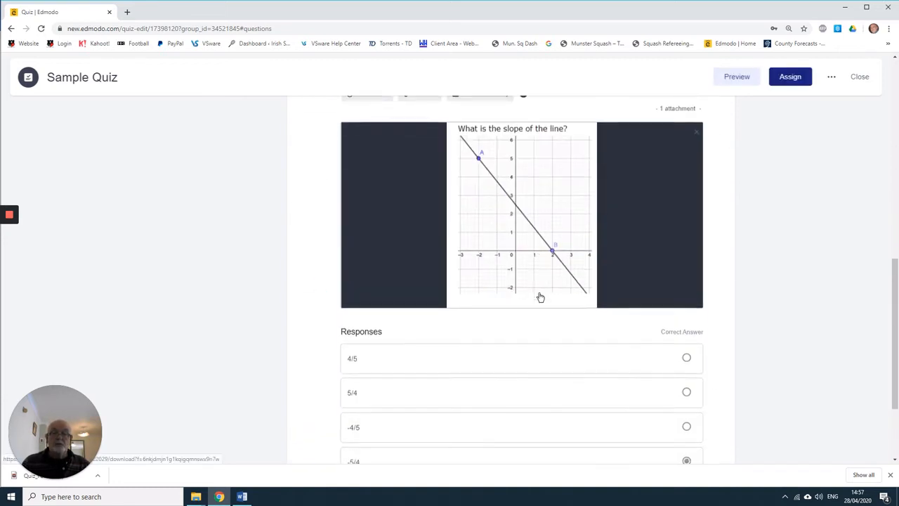
pyautogui.scroll(-2, 540, 298)
pyautogui.click(439, 452)
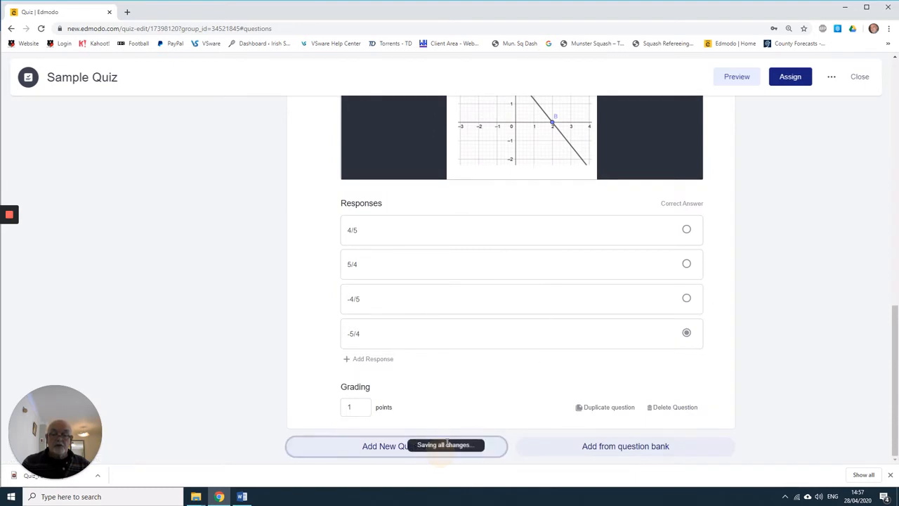
# Step: Copy "Look at this video and select to which historical event it refers." from the Word document into question 3's text
pyautogui.click(242, 496)
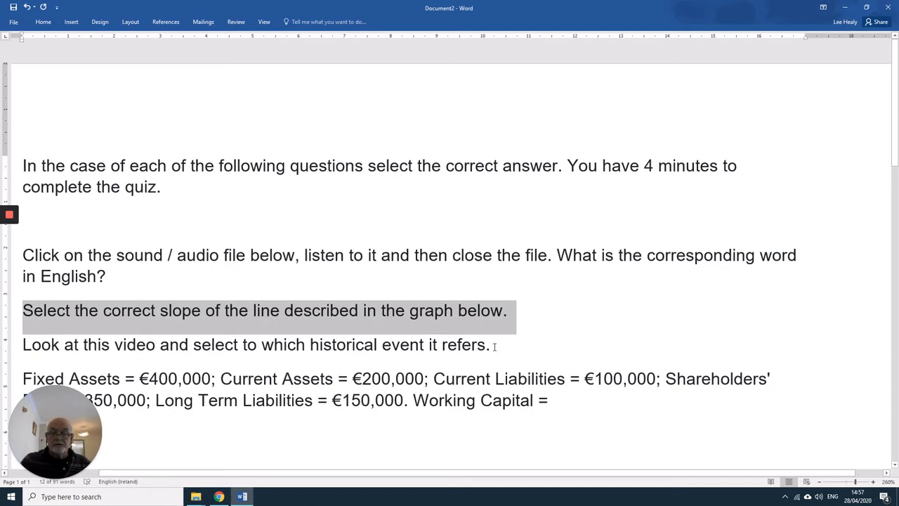
pyautogui.moveTo(494, 346); pyautogui.dragTo(28, 345)
pyautogui.hotkey('ctrl', 'c')
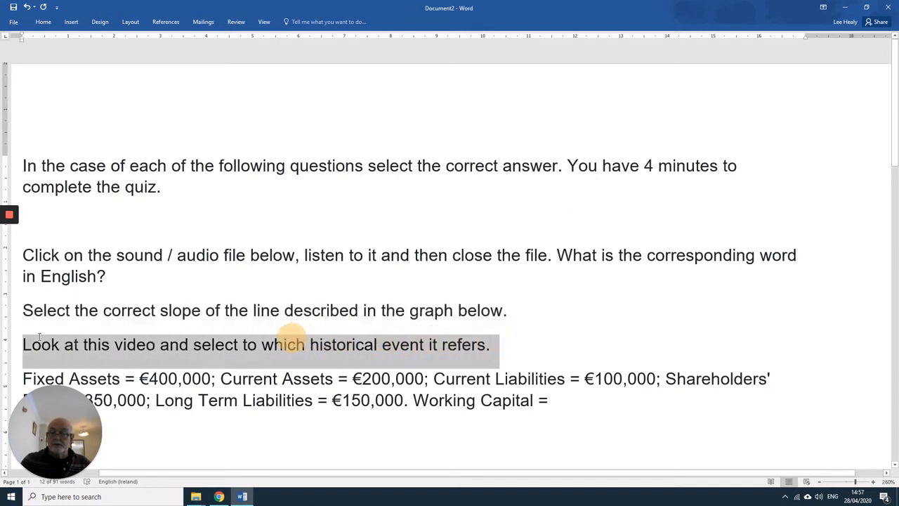
pyautogui.click(219, 497)
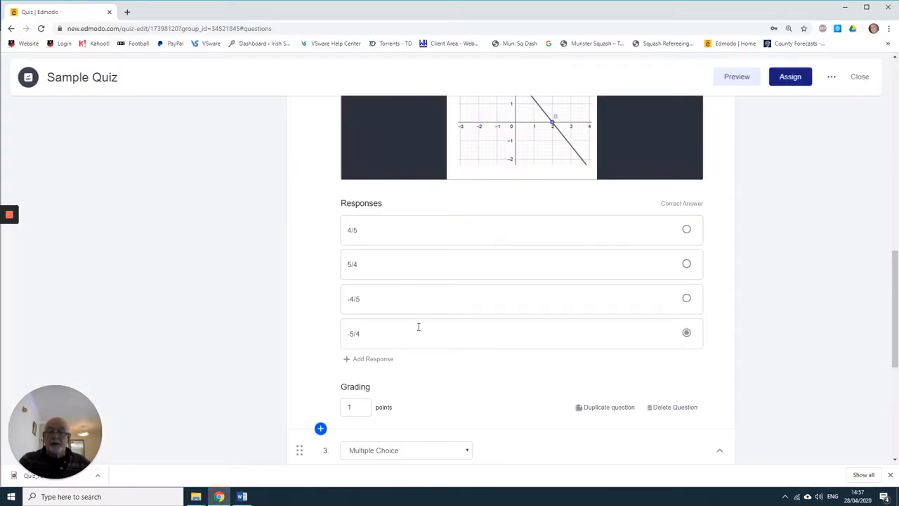
pyautogui.scroll(-3, 417, 330)
pyautogui.click(389, 388)
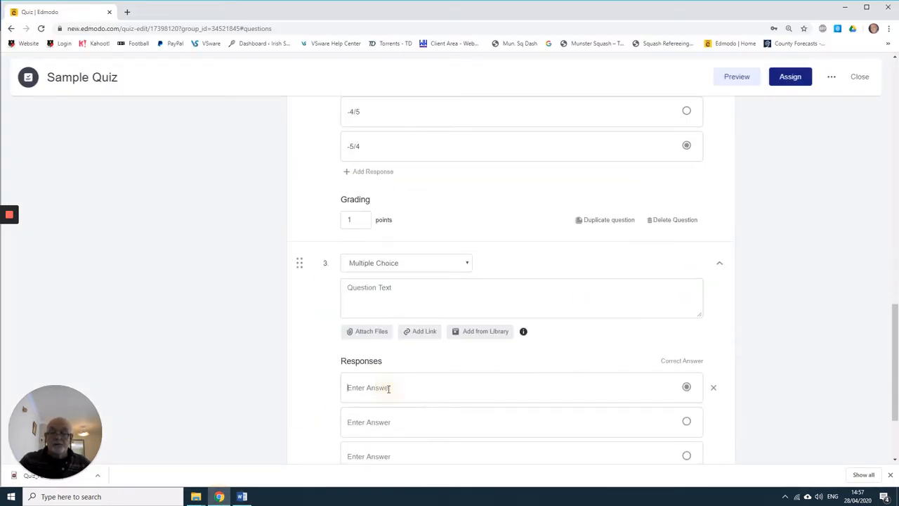
pyautogui.click(383, 287)
pyautogui.hotkey('ctrl', 'v')
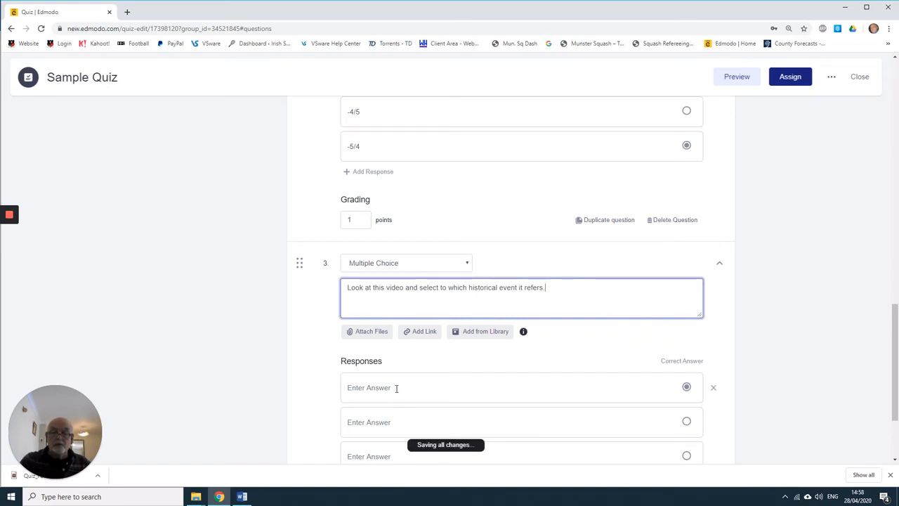
# Step: Attach history2.mp4 from the library's Sample Quiz folder to question 3
pyautogui.click(479, 336)
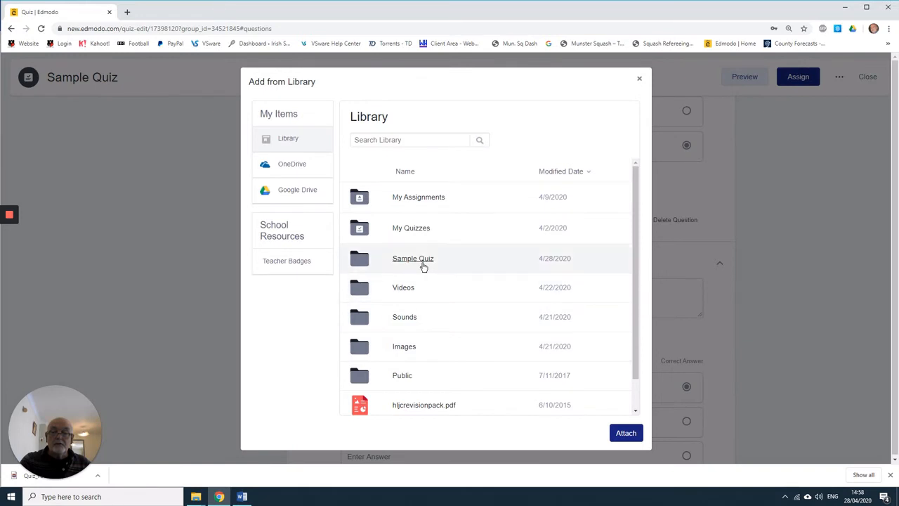
pyautogui.click(418, 258)
pyautogui.click(423, 265)
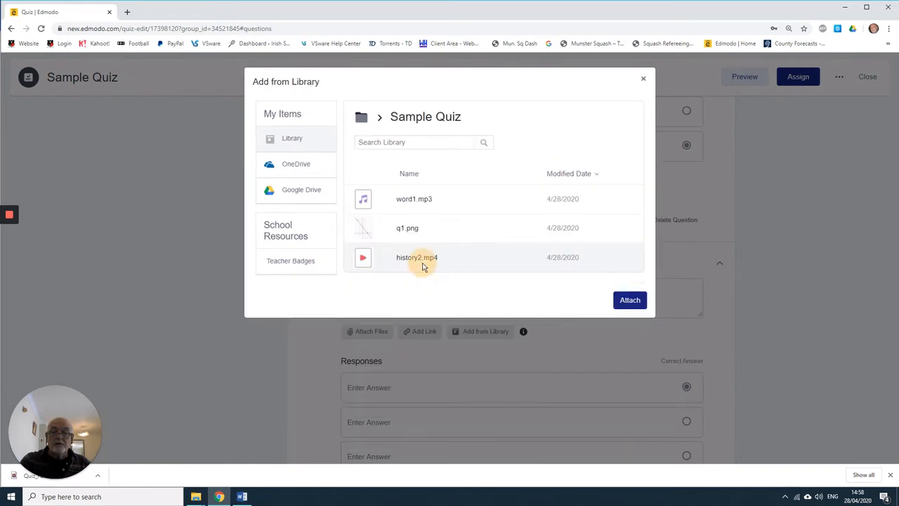
pyautogui.click(629, 300)
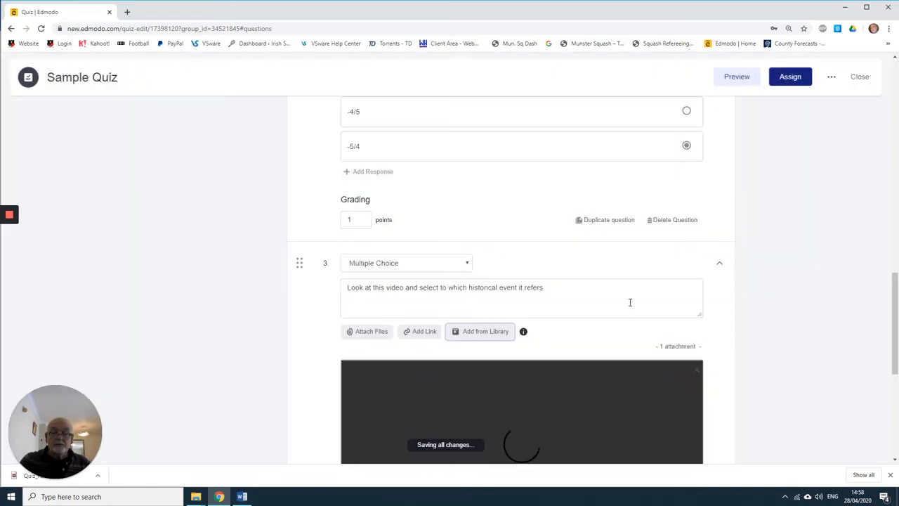
# Step: Enter "The Cuban Missile Crisis 1962" as the first response of question 3
pyautogui.scroll(-2, 630, 306)
pyautogui.scroll(-1, 629, 306)
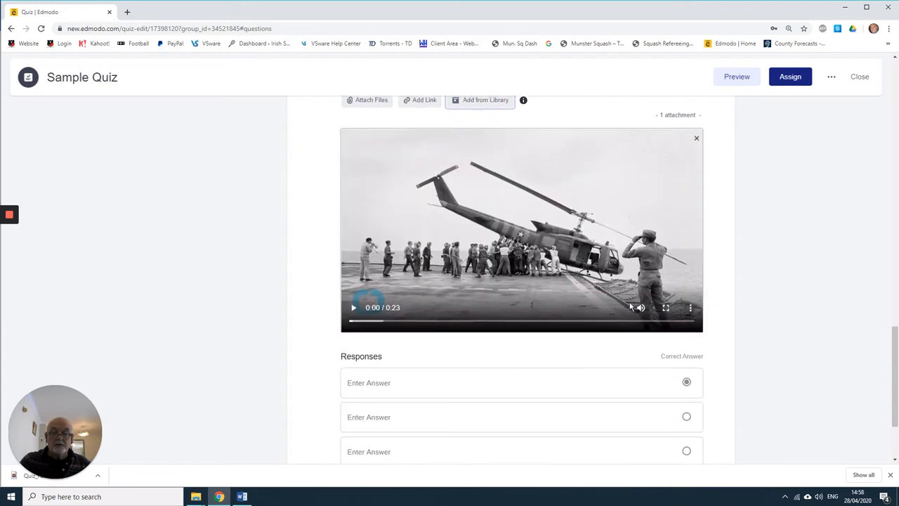
pyautogui.scroll(-1, 383, 297)
pyautogui.click(385, 288)
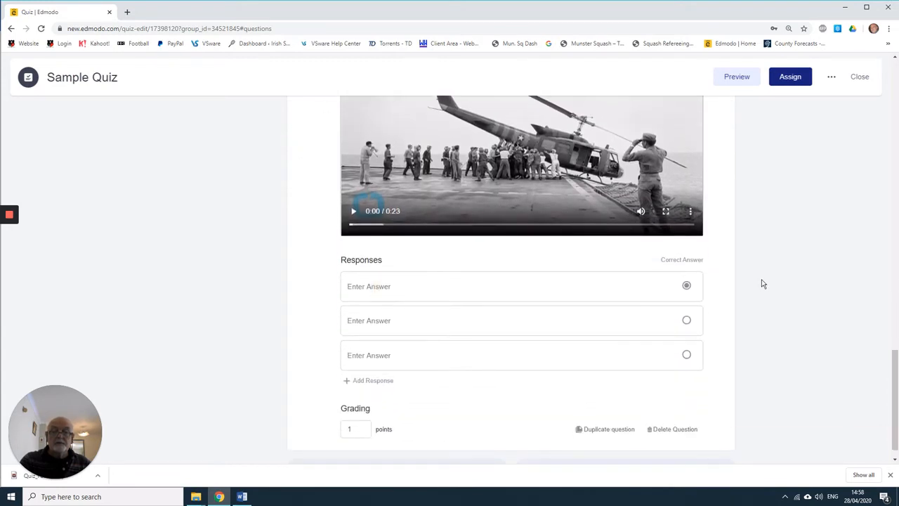
pyautogui.scroll(1, 834, 293)
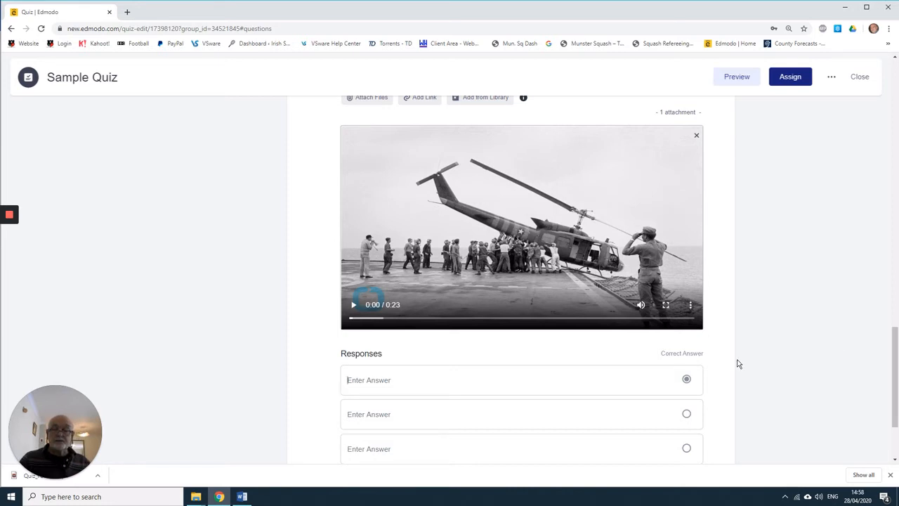
pyautogui.write('T')
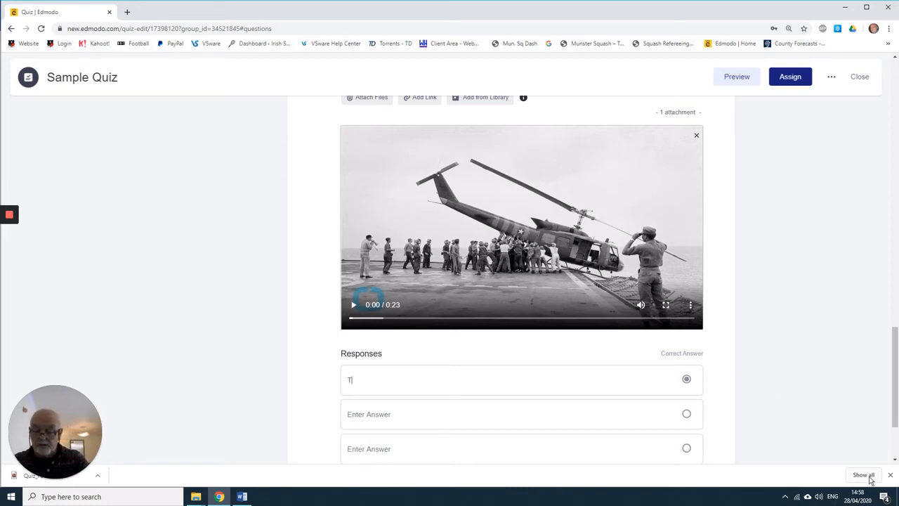
pyautogui.write('he')
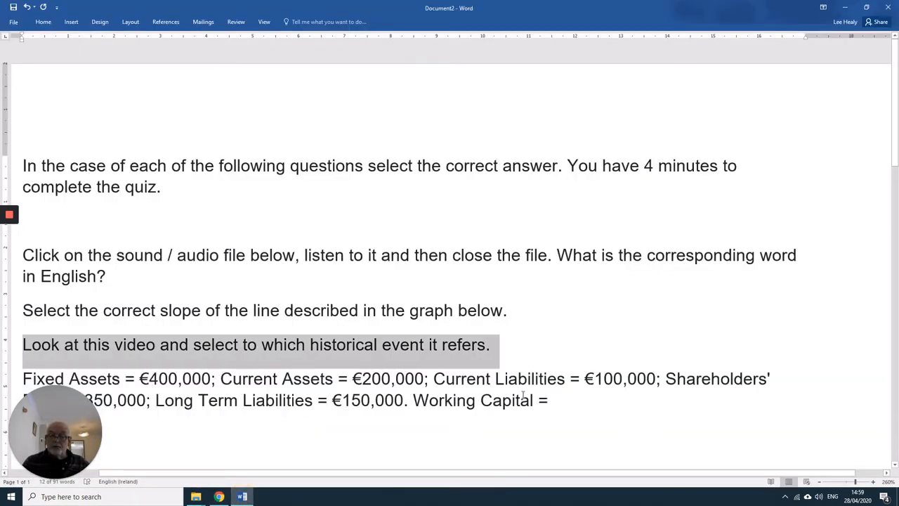
# Step: Add a fourth multiple-choice question and copy the Word document's paragraph from "Fixed Assets = €400,000" through "Working Capital =" into its text
pyautogui.moveTo(552, 401); pyautogui.dragTo(41, 381)
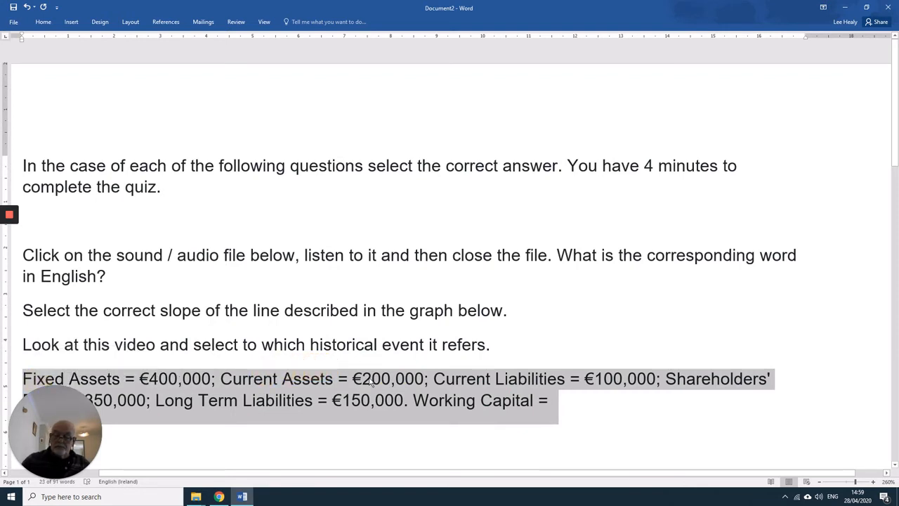
pyautogui.click(219, 497)
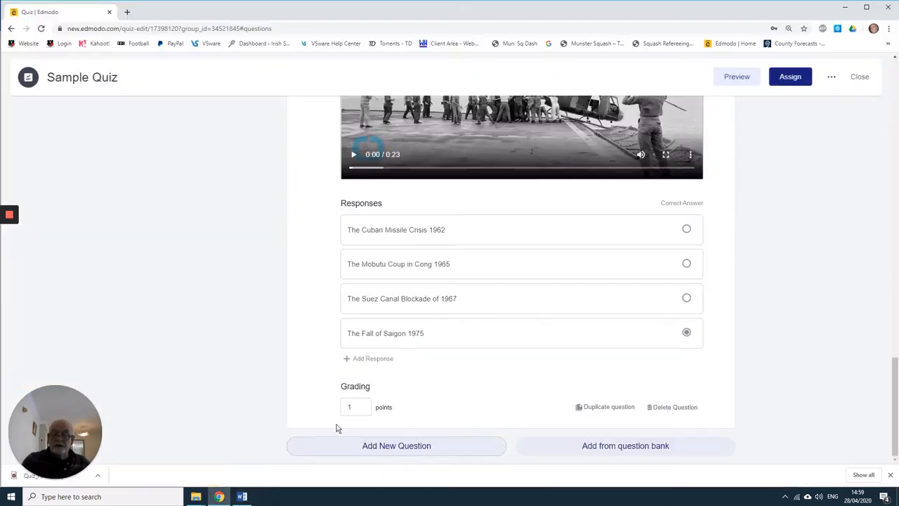
pyautogui.click(413, 454)
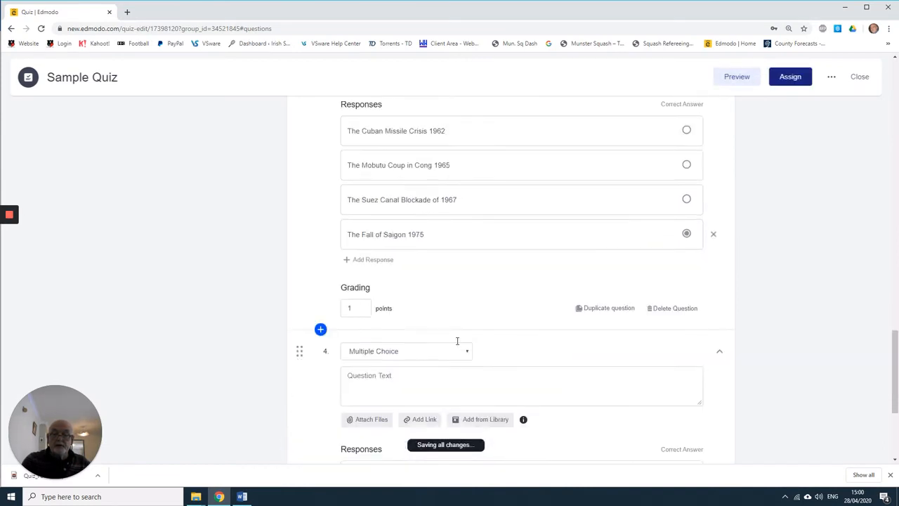
pyautogui.click(390, 247)
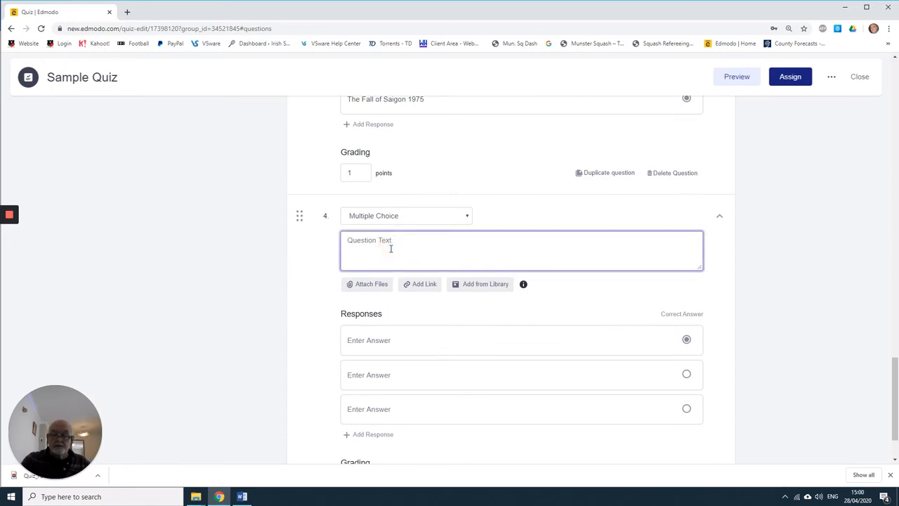
pyautogui.write("Fixed Assets = €400,000; Current Assets = €200,000; Current Liabilities = €100,000; Shareholders' Funds €350,000; Long Term Liabilities = €150,000. Working Capital =")
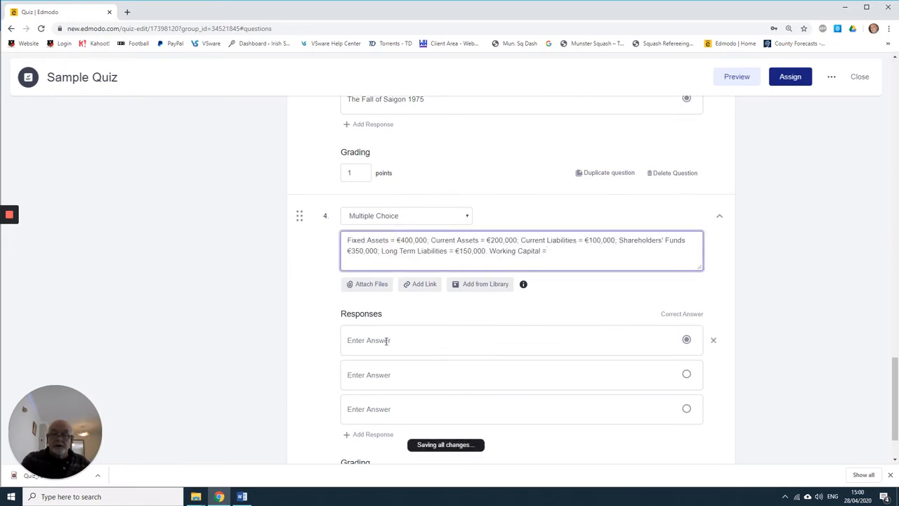
# Step: Enter "€100,000" as the first response of question 4
pyautogui.click(388, 340)
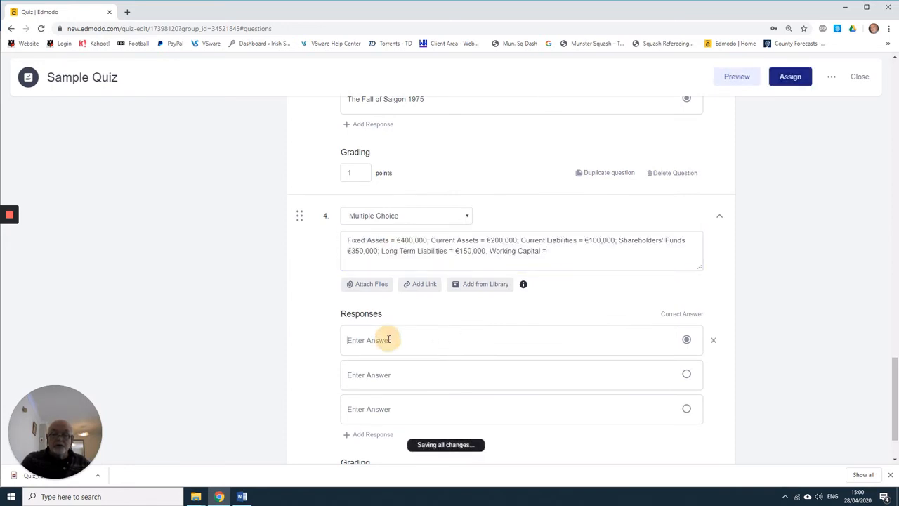
pyautogui.write('€')
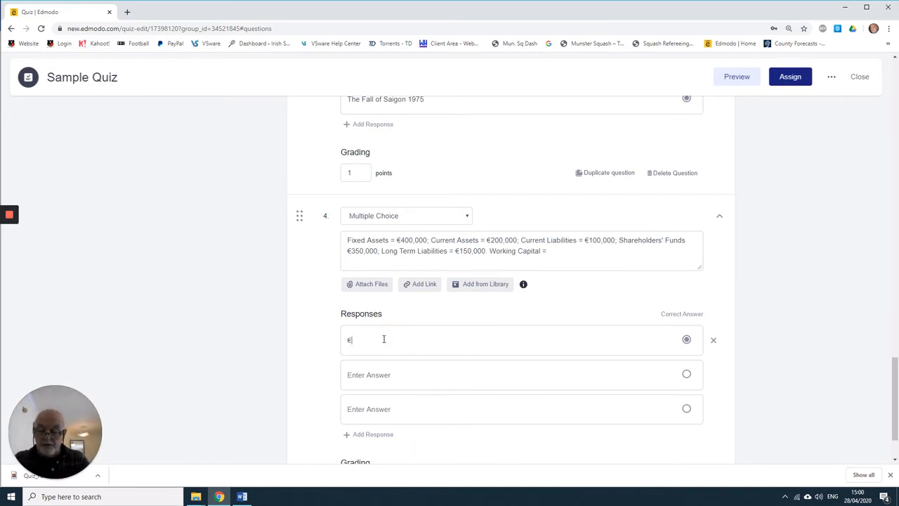
pyautogui.write('100,000')
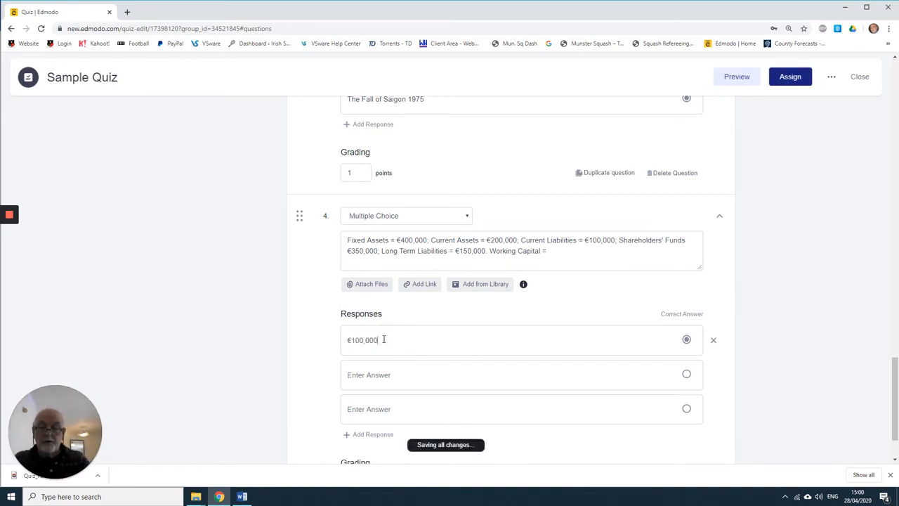
# Step: Copy question 4's first response, €100,000, into the second and third responses and into an added fourth response
pyautogui.moveTo(395, 340); pyautogui.dragTo(275, 341)
pyautogui.hotkey('ctrl', 'c')
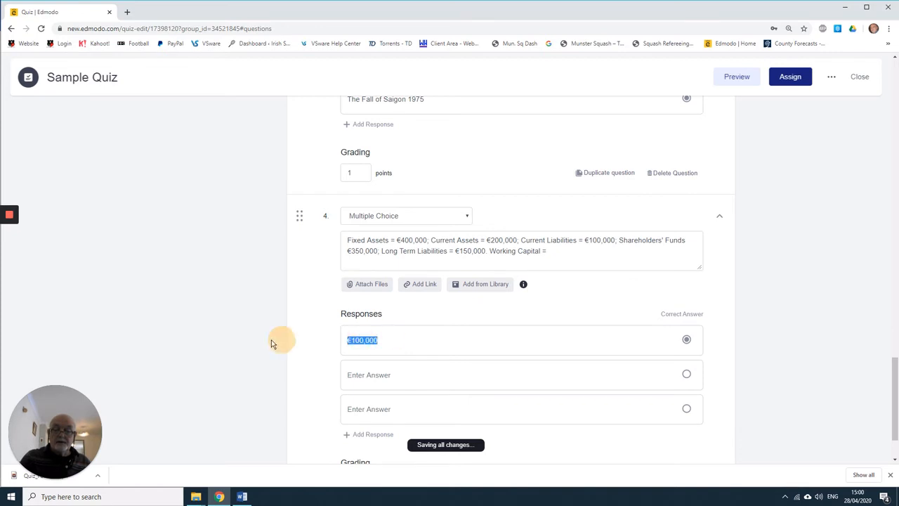
pyautogui.click(375, 377)
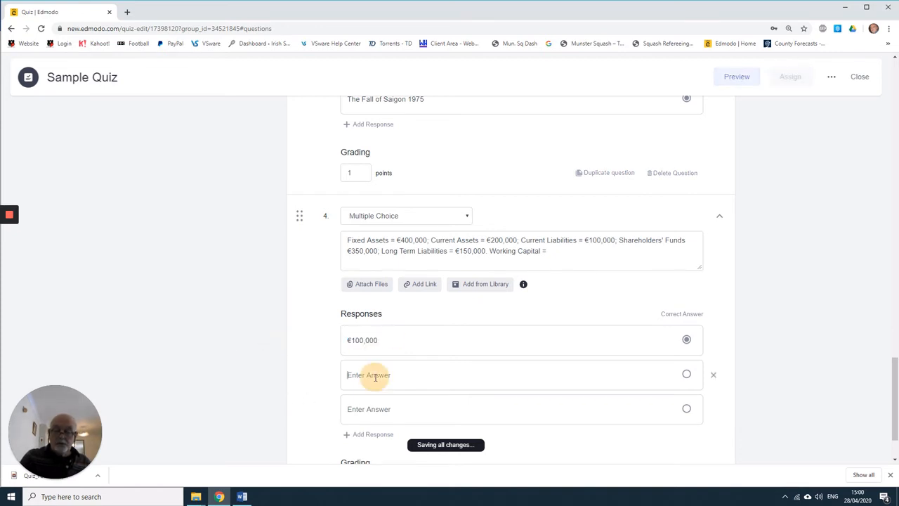
pyautogui.hotkey('ctrl', 'v')
pyautogui.click(376, 409)
pyautogui.hotkey('ctrl', 'v')
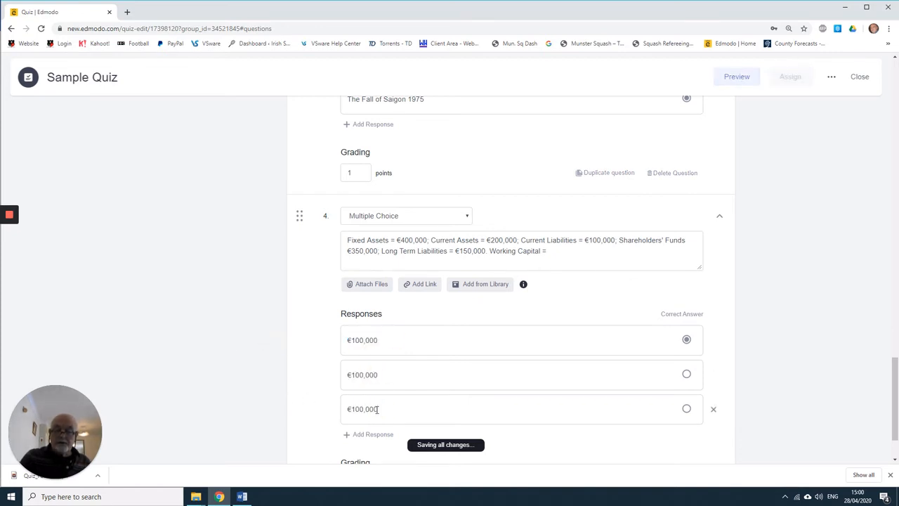
pyautogui.scroll(-1, 379, 411)
pyautogui.click(376, 360)
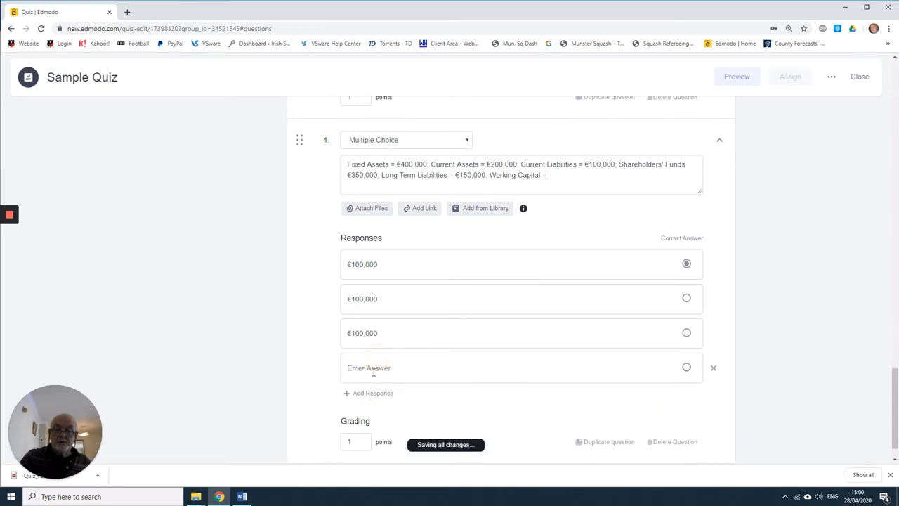
pyautogui.click(372, 368)
pyautogui.hotkey('ctrl', 'v')
# Step: Change question 4's second, third and fourth responses to €200,000, €300,000 and €400,000 respectively
pyautogui.click(357, 297)
pyautogui.press('BackSpace')
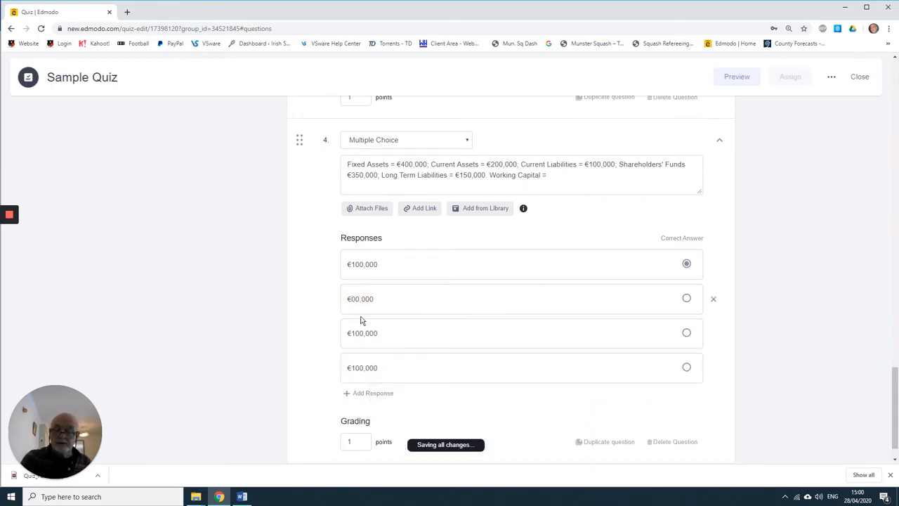
pyautogui.write('2')
pyautogui.click(356, 333)
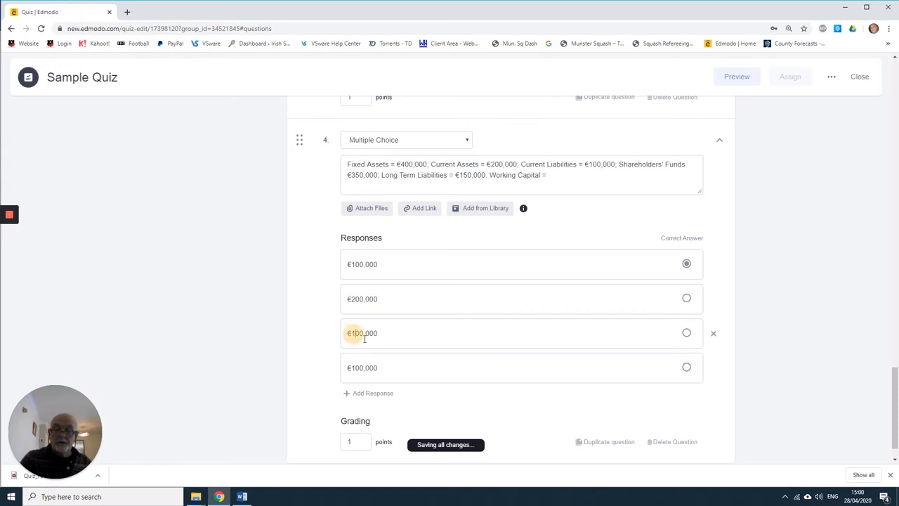
pyautogui.write('3')
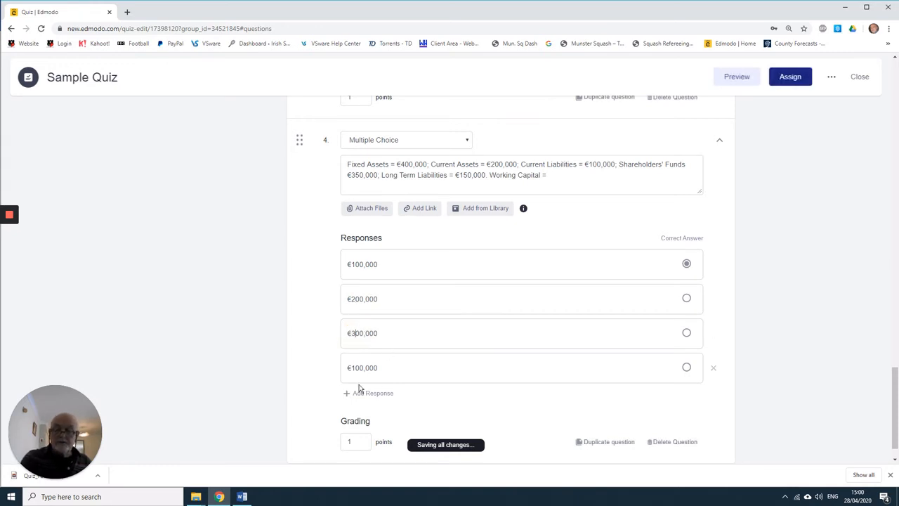
pyautogui.click(356, 369)
pyautogui.press('BackSpace')
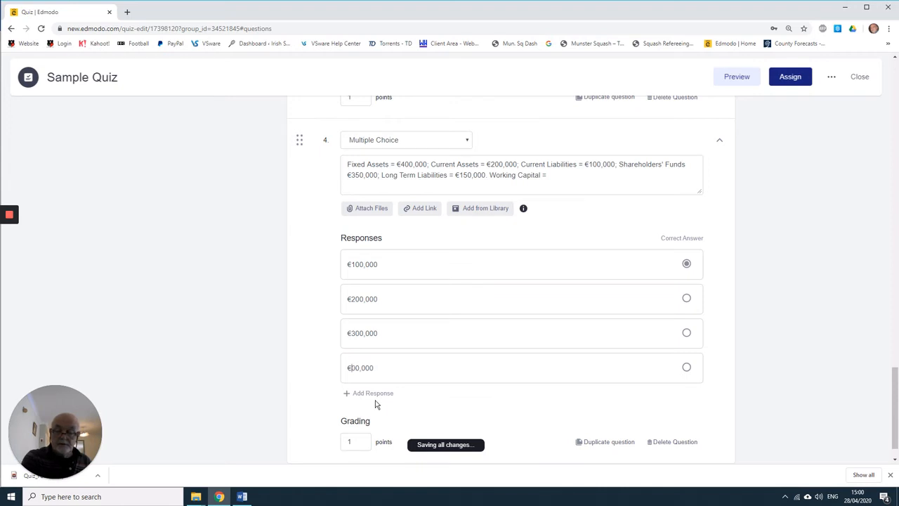
pyautogui.write('4')
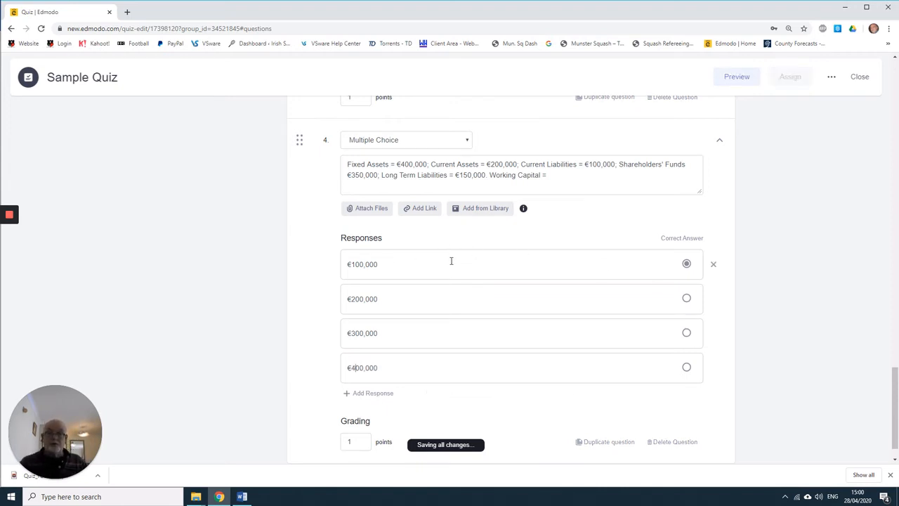
# Step: Open the assignment settings for Sample Quiz and set the due date to 04/29/2020
pyautogui.scroll(-1, 474, 285)
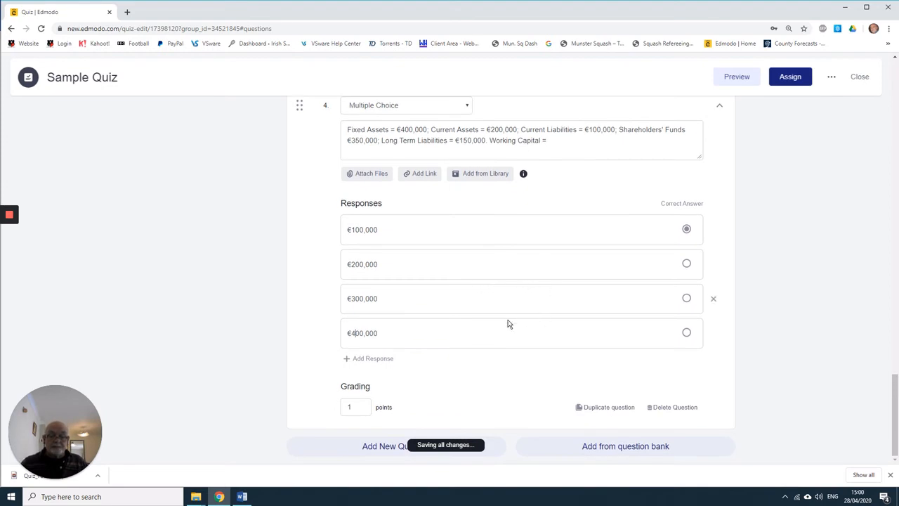
pyautogui.scroll(8, 530, 296)
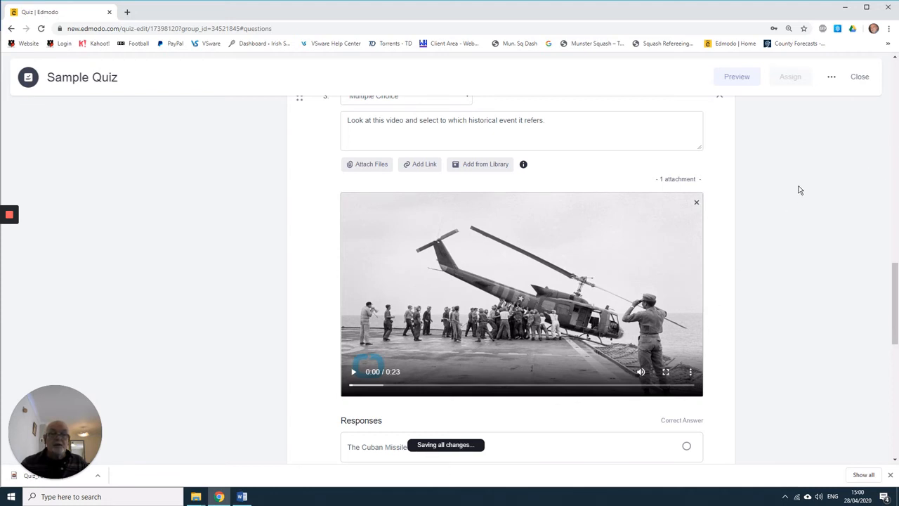
pyautogui.scroll(-4, 588, 228)
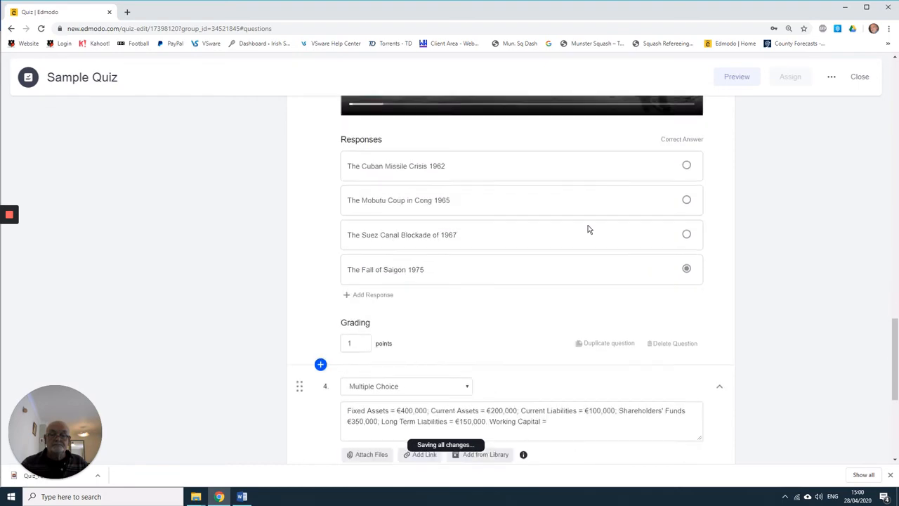
pyautogui.scroll(-4, 589, 229)
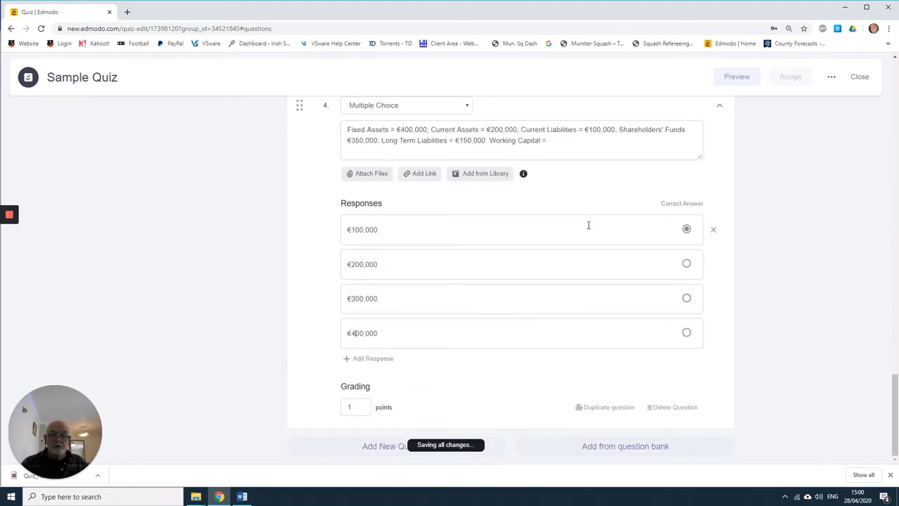
pyautogui.scroll(3, 588, 225)
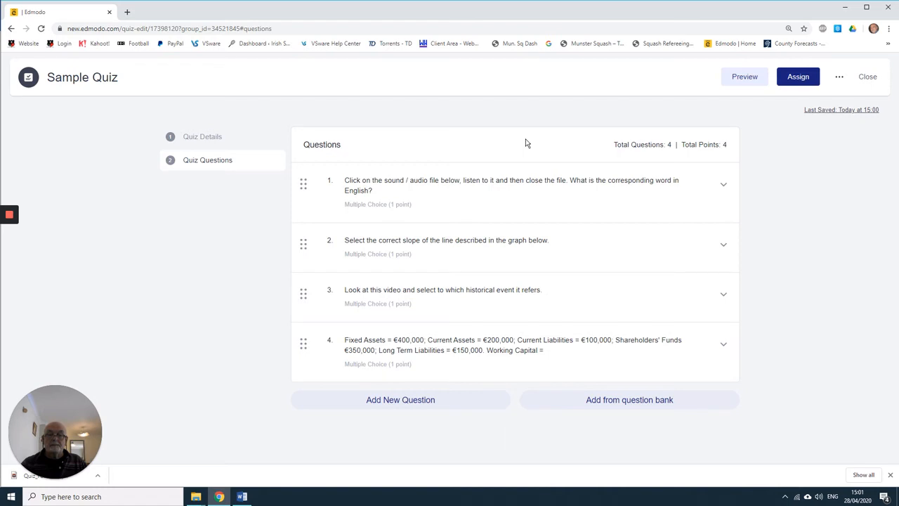
pyautogui.click(798, 79)
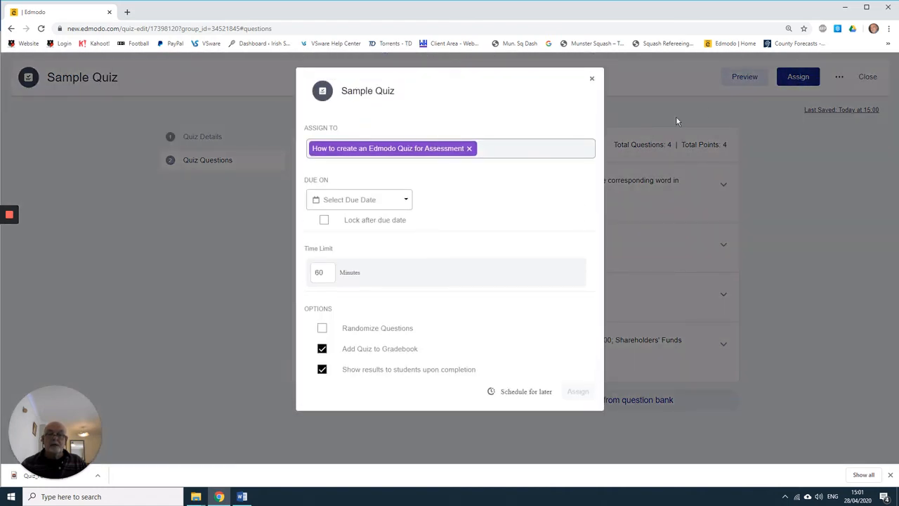
pyautogui.click(388, 202)
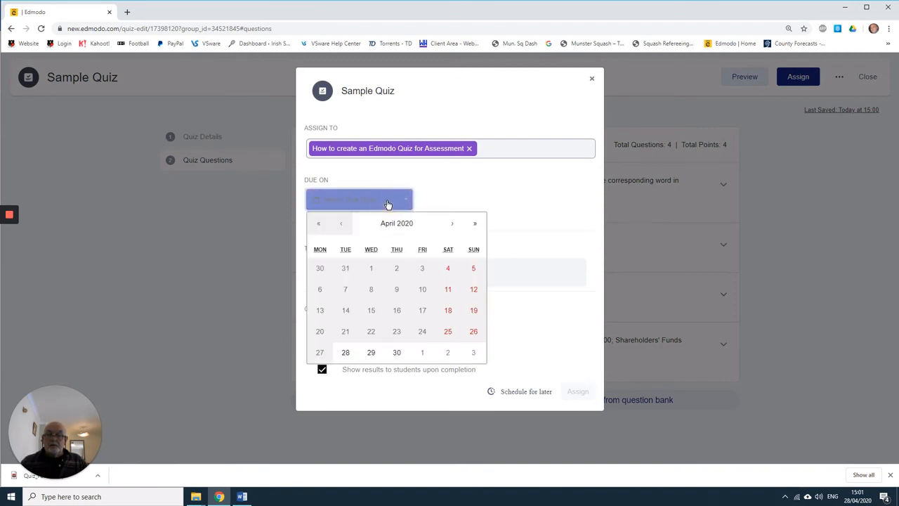
pyautogui.click(372, 355)
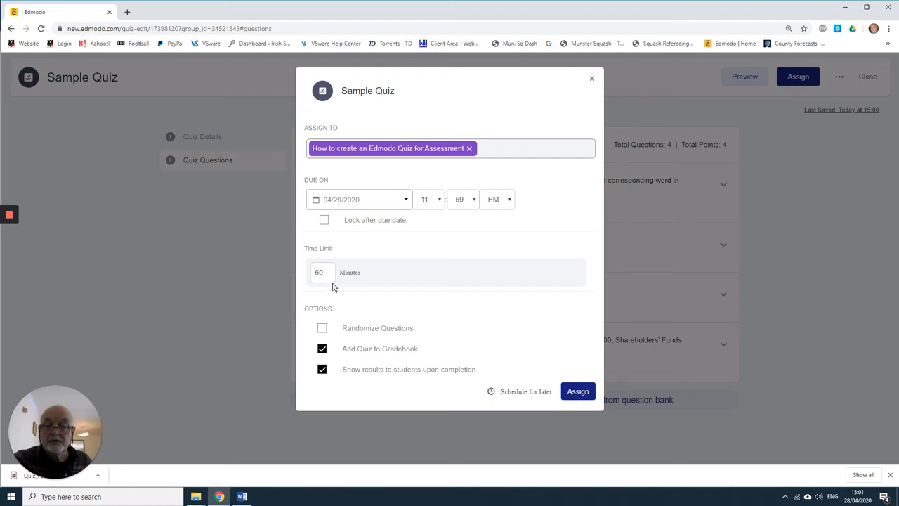
# Step: Set the quiz's time limit to 4 minutes and turn on Randomize Questions
pyautogui.moveTo(327, 271); pyautogui.dragTo(292, 273)
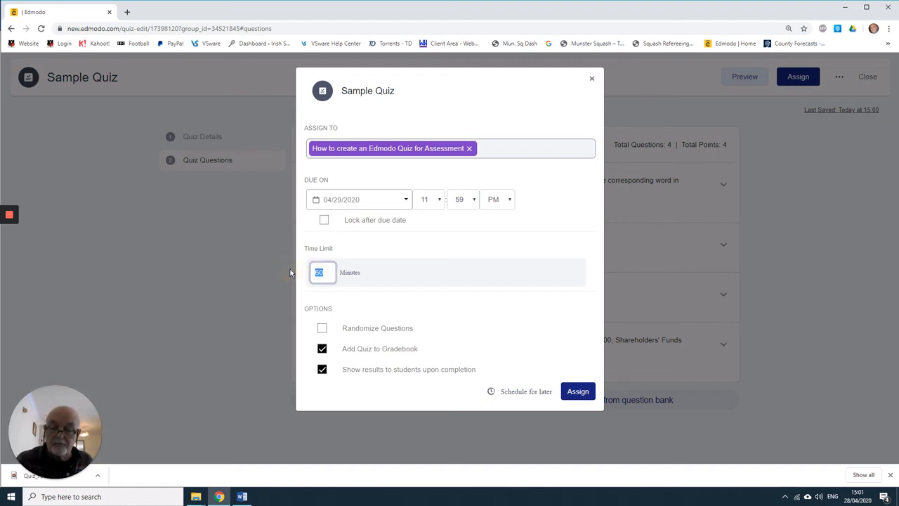
pyautogui.write('4')
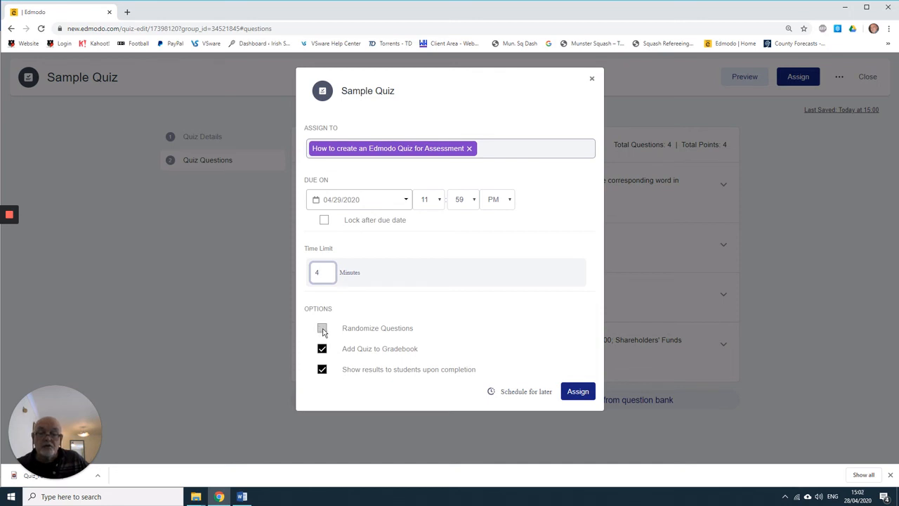
pyautogui.click(322, 329)
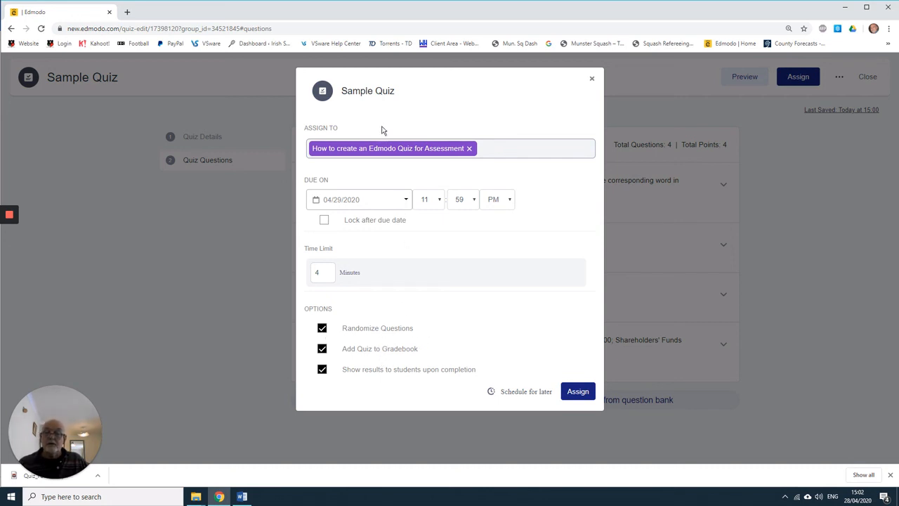
# Step: Assign the quiz to the class "How to create an Edmodo Quiz for Assessment" and locate its post in the class feed
pyautogui.click(578, 395)
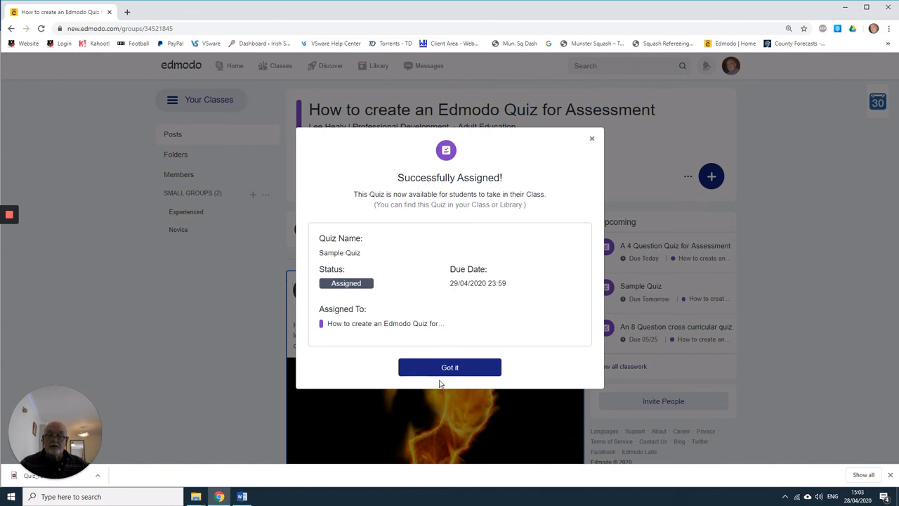
pyautogui.click(453, 368)
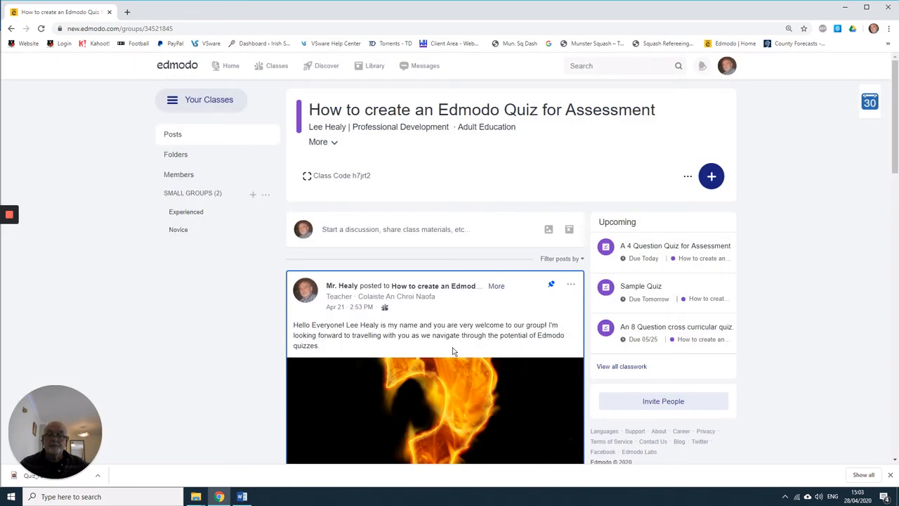
pyautogui.scroll(-3, 452, 344)
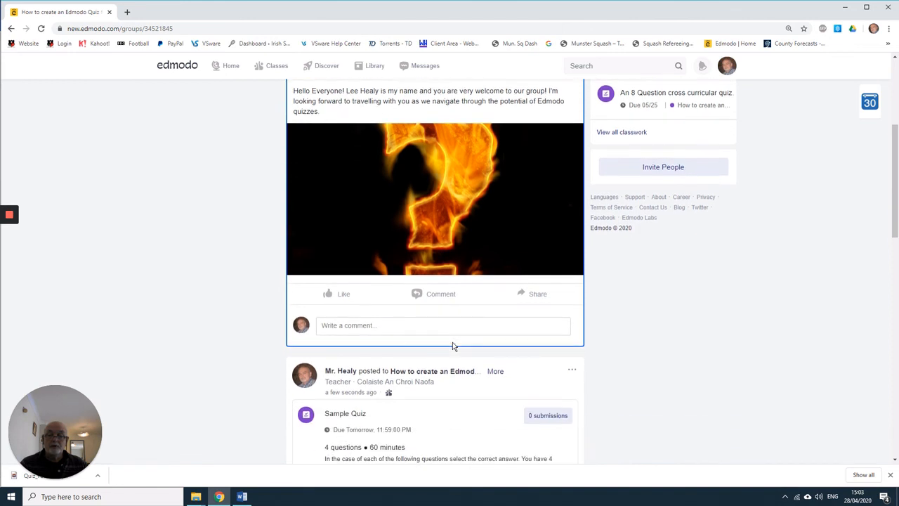
pyautogui.scroll(-2, 452, 344)
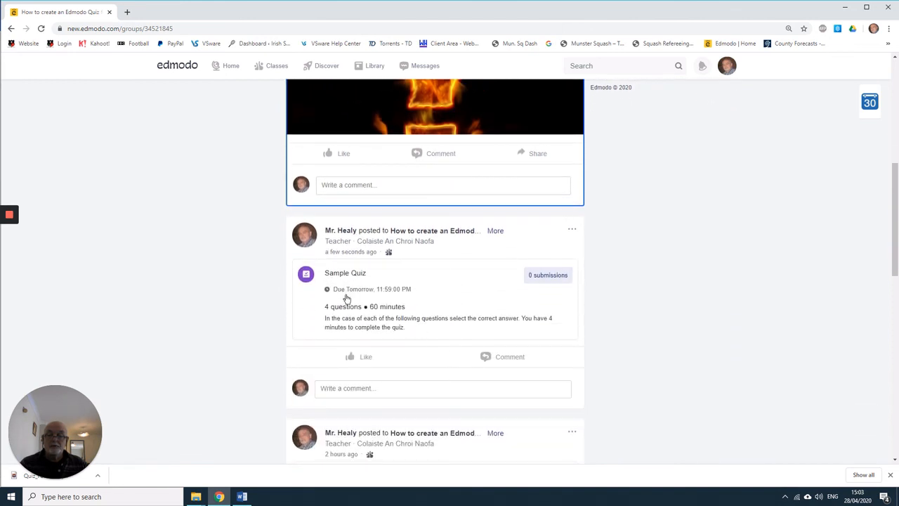